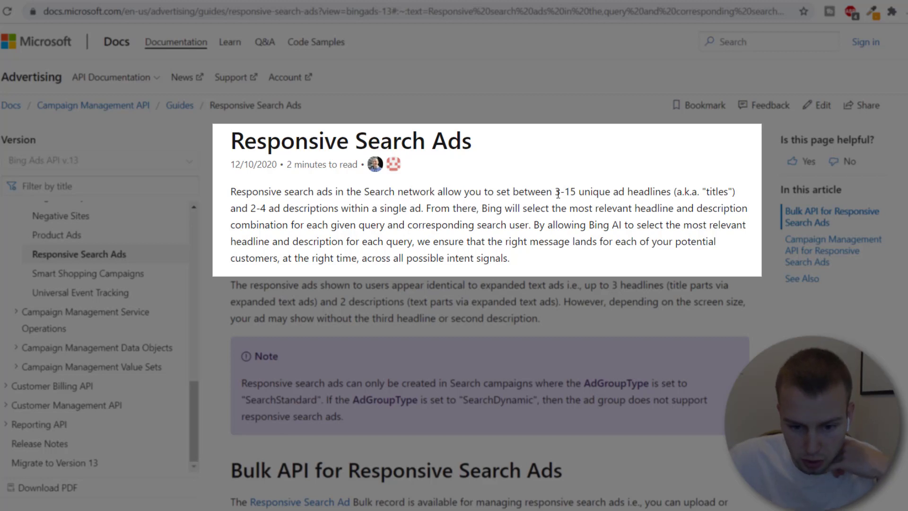
Highlight the guidance on 3-15 headlines, 2-4 descriptions, and how Bing picks combinations.
left_click_drag(555, 192, 673, 187)
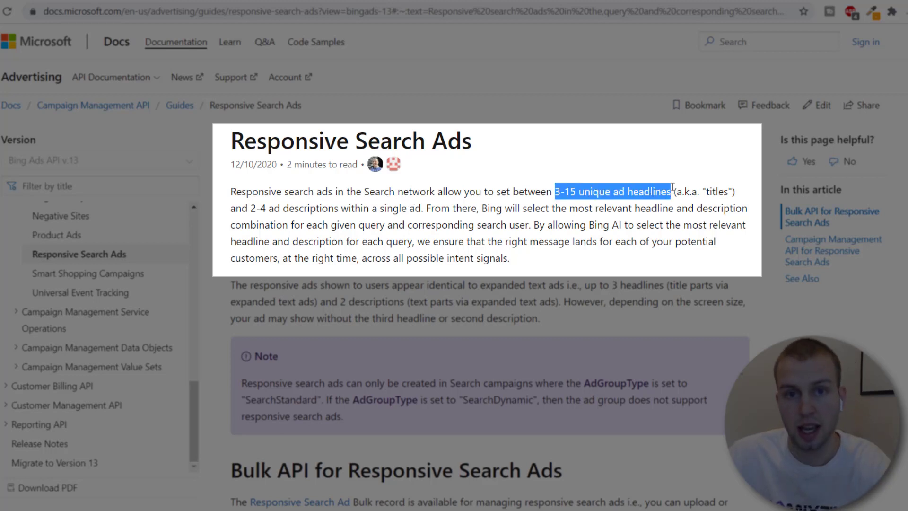
left_click(253, 213)
left_click_drag(253, 212, 266, 212)
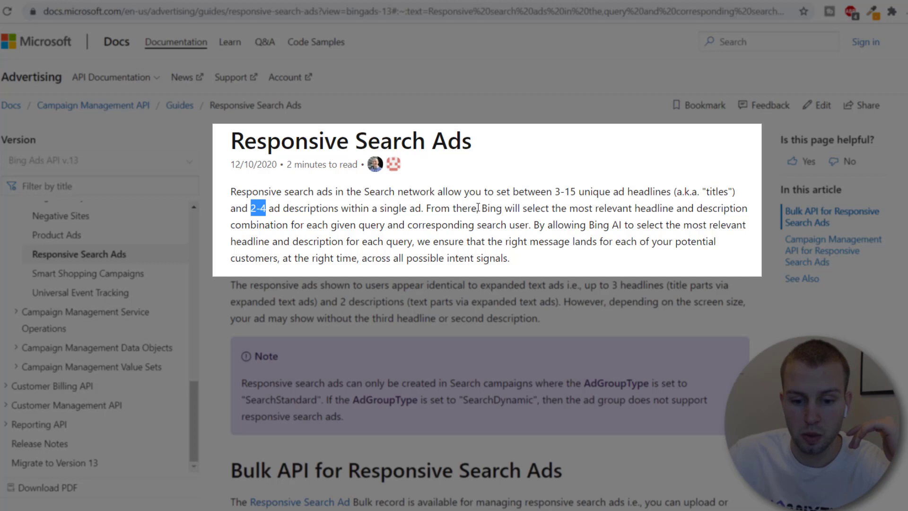
left_click_drag(478, 208, 655, 227)
left_click(657, 227)
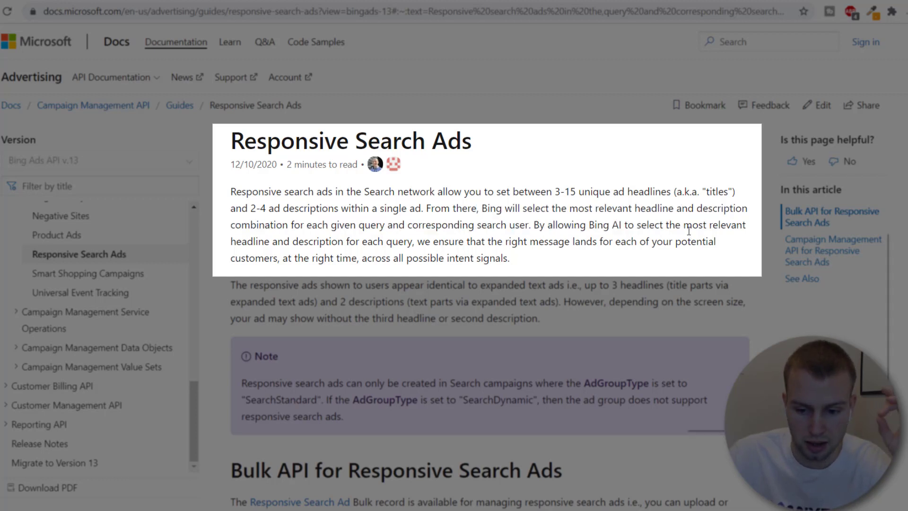
left_click_drag(293, 242, 456, 263)
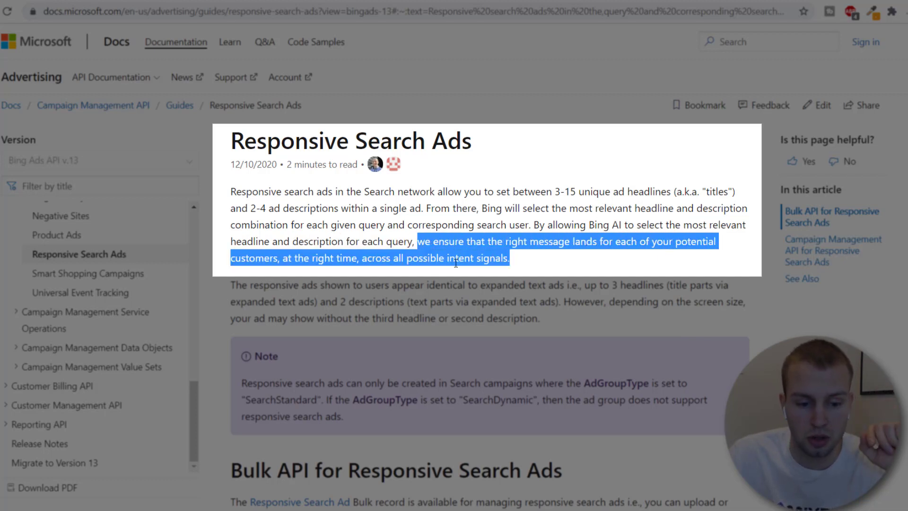
left_click(407, 265)
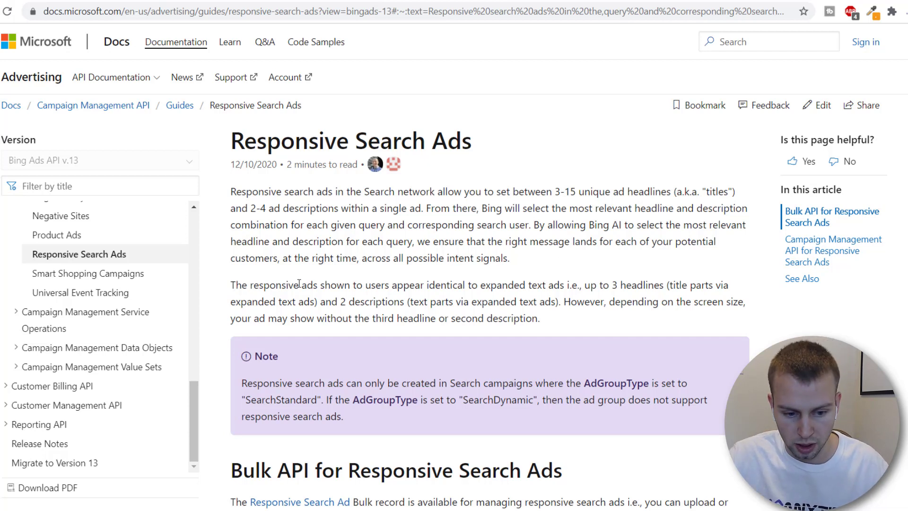
Highlight how responsive ads appear and the note about text parts, then scroll the ads table.
left_click_drag(362, 289, 585, 287)
left_click(660, 288)
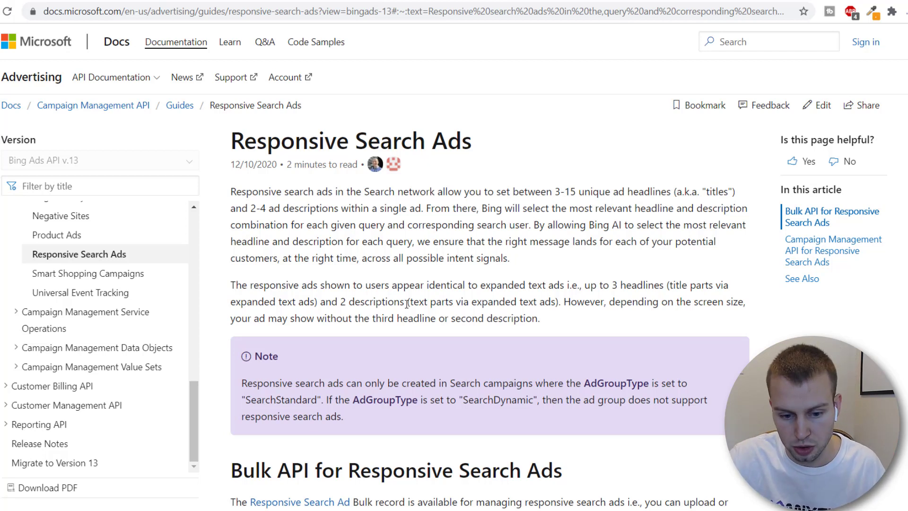
left_click_drag(407, 304, 550, 303)
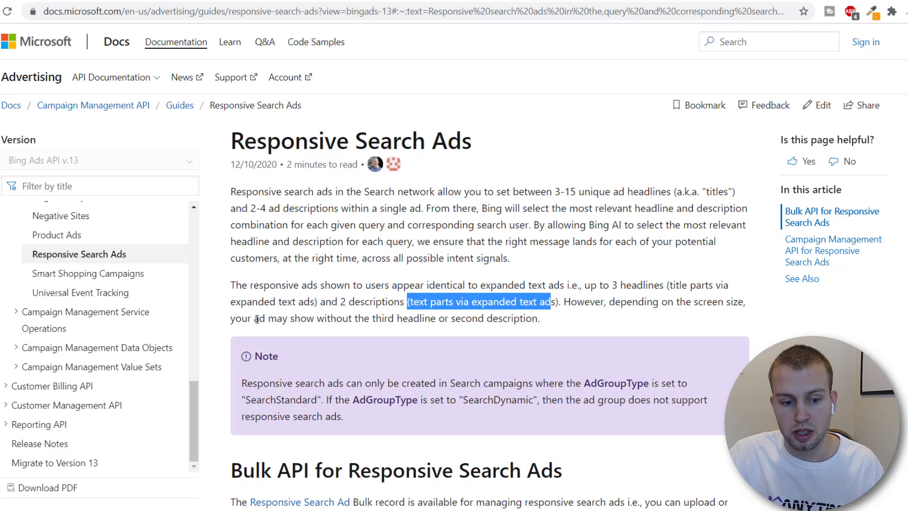
left_click(345, 320)
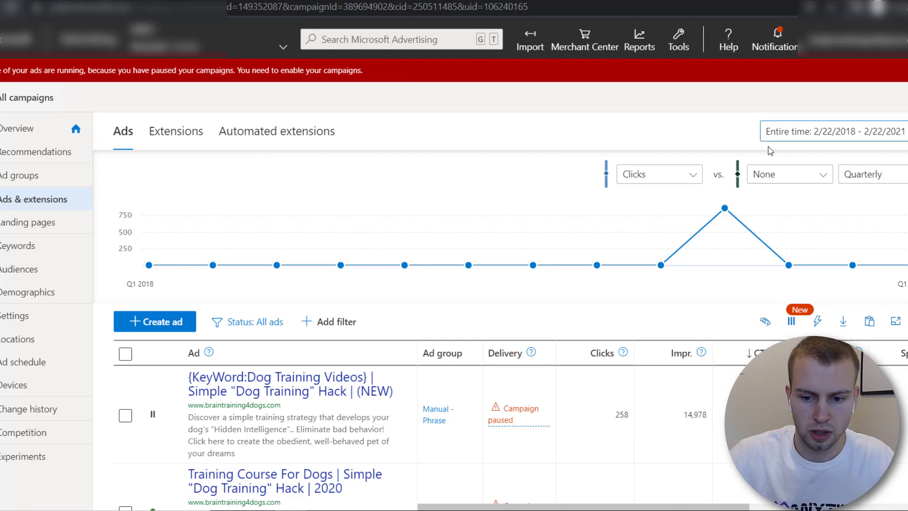
scroll(771, 144, "down", 1)
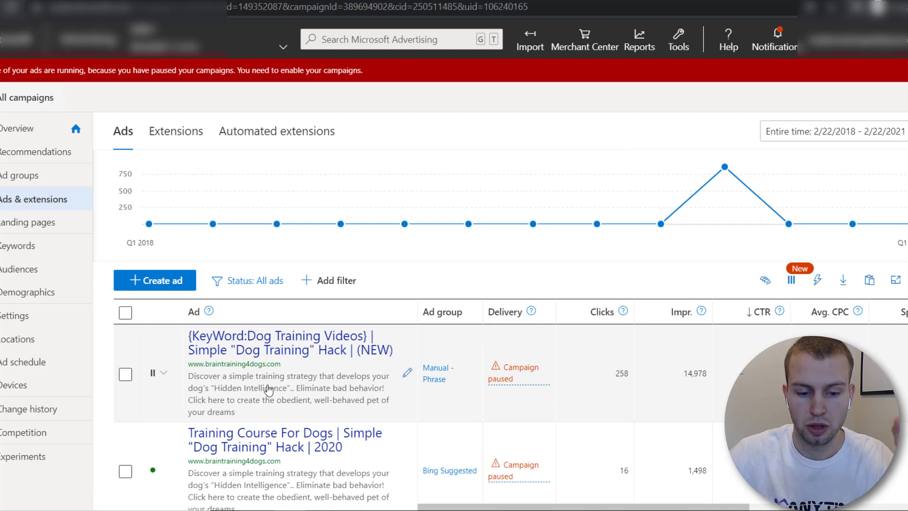
scroll(850, 227, "up", 1)
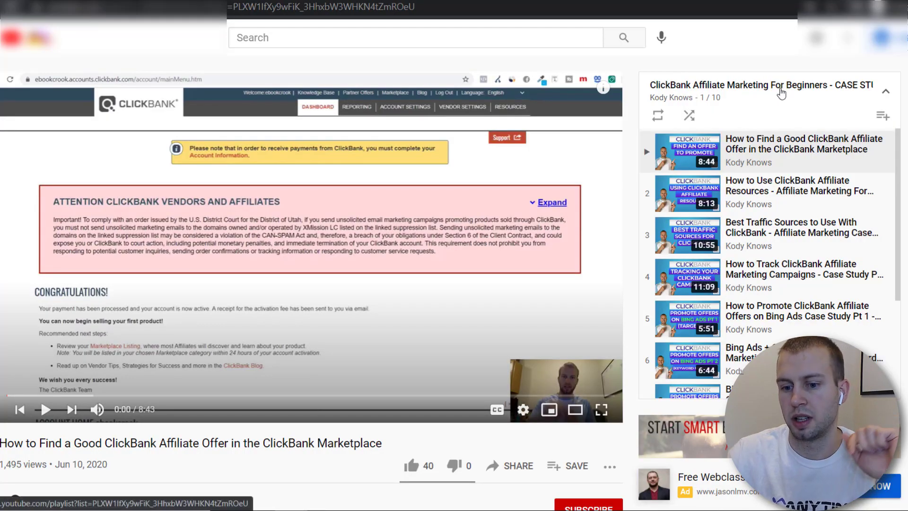
Scroll through the ClickBank affiliate marketing playlist panel on YouTube.
mouse_move(899, 141)
left_mouse_down()
mouse_move(899, 267)
mouse_move(899, 149)
left_mouse_up()
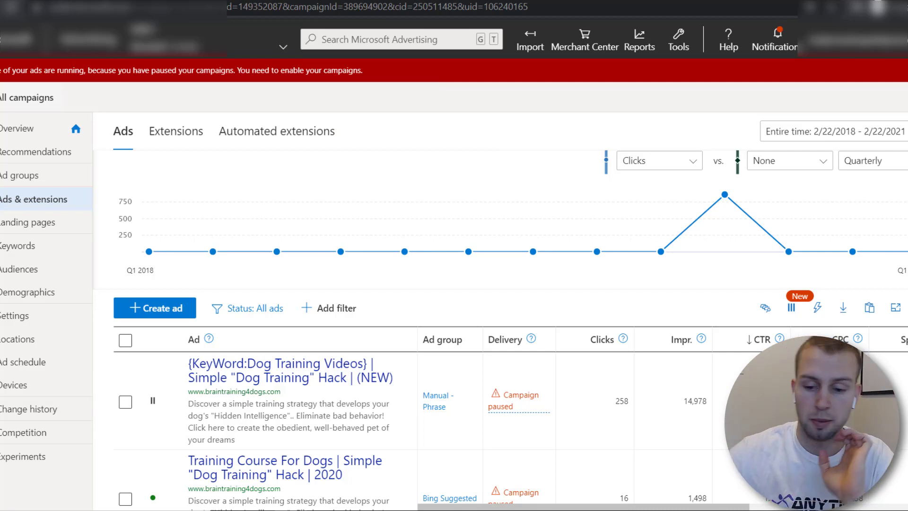
Start a new ad and assign it to the Manual - Phrase ad group.
scroll(851, 232, "down", 1)
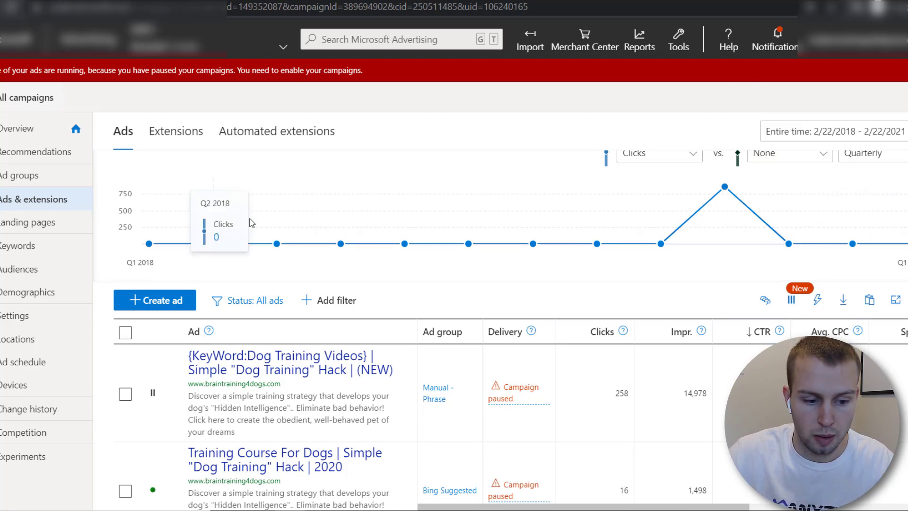
left_click(144, 307)
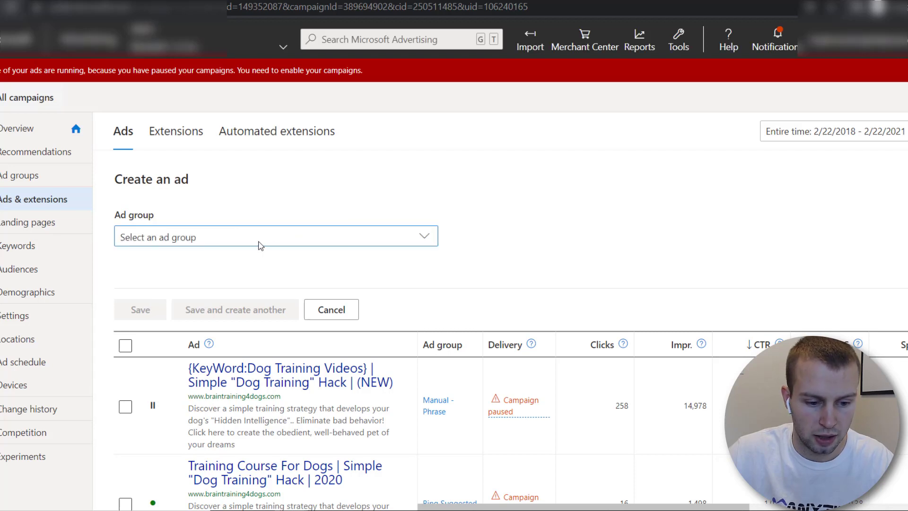
left_click(425, 237)
left_click(198, 326)
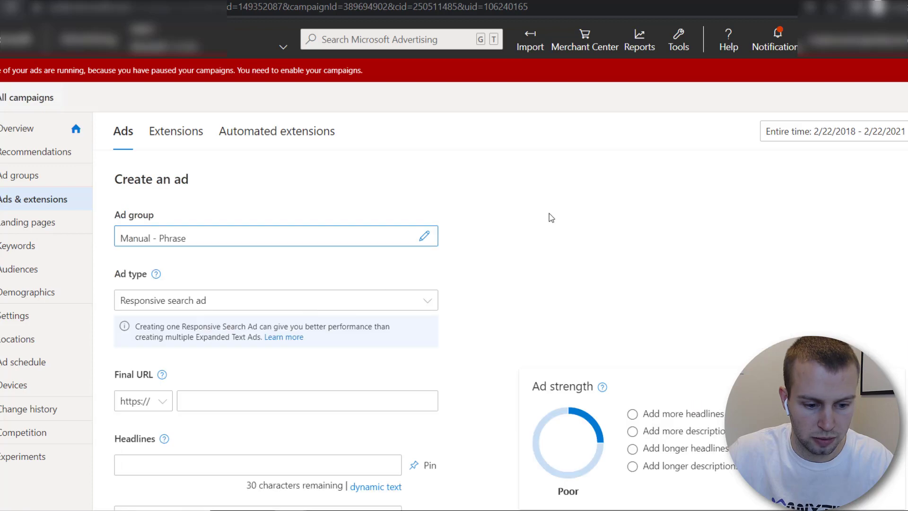
Set the ad type to Responsive search ad after briefly trying Expanded text ad.
mouse_move(158, 280)
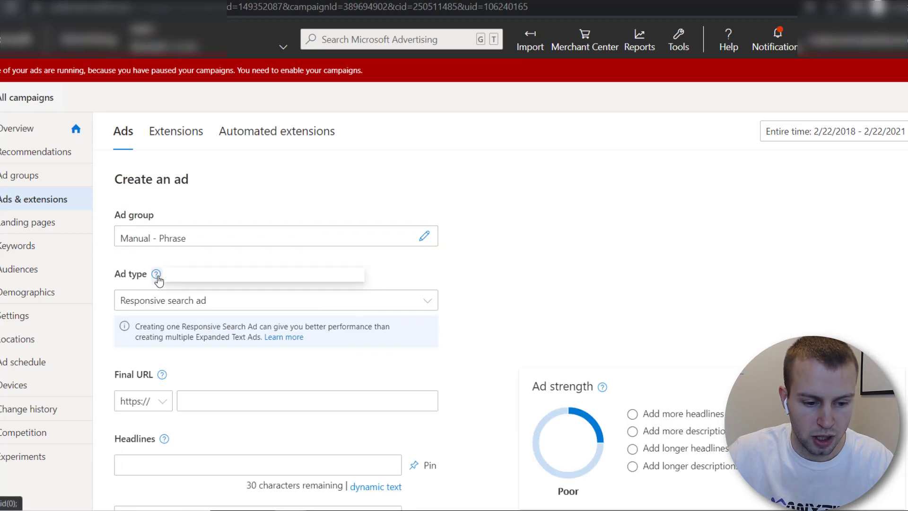
scroll(527, 293, "down", 1)
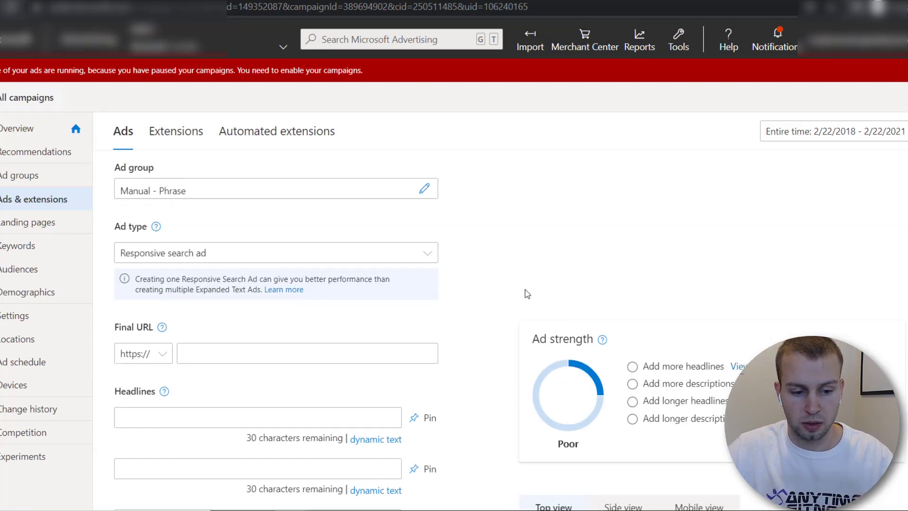
scroll(501, 255, "down", 3)
scroll(473, 189, "up", 1)
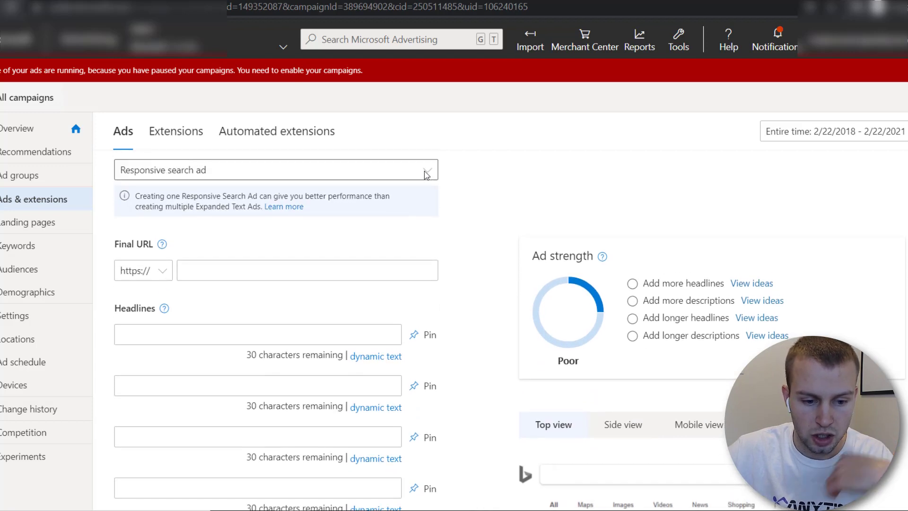
left_click(424, 171)
left_click(203, 210)
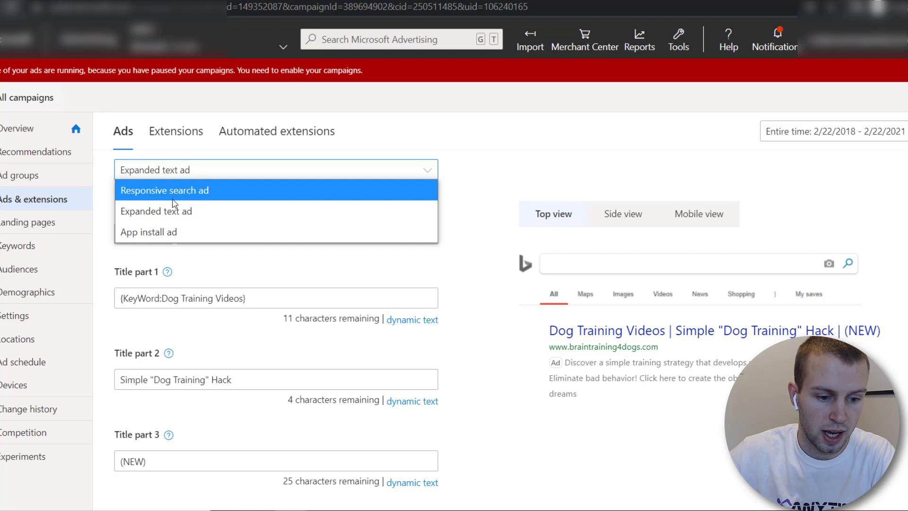
left_click(484, 167)
left_click(409, 173)
left_click(212, 190)
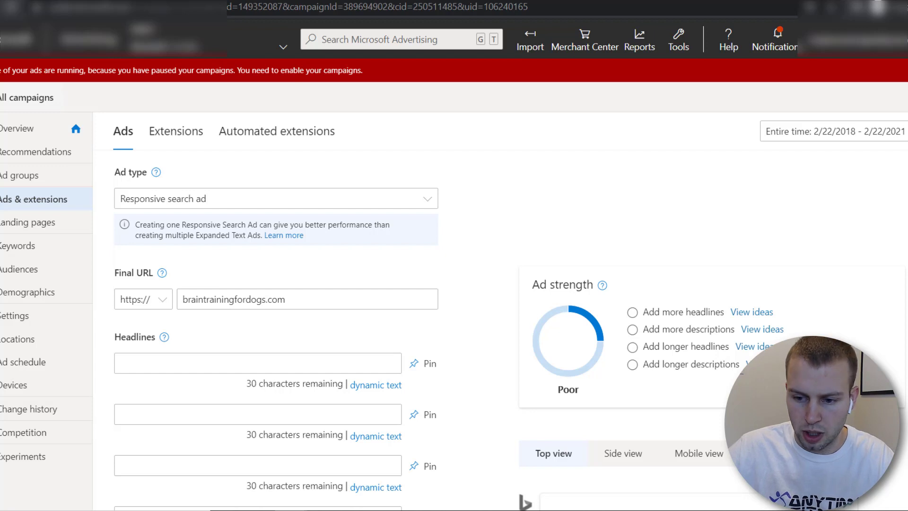
scroll(509, 333, "down", 1)
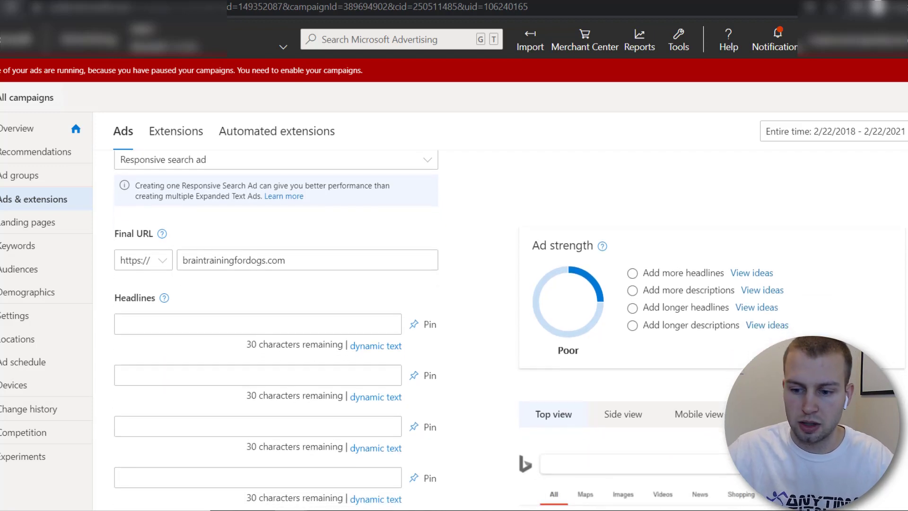
scroll(447, 193, "down", 3)
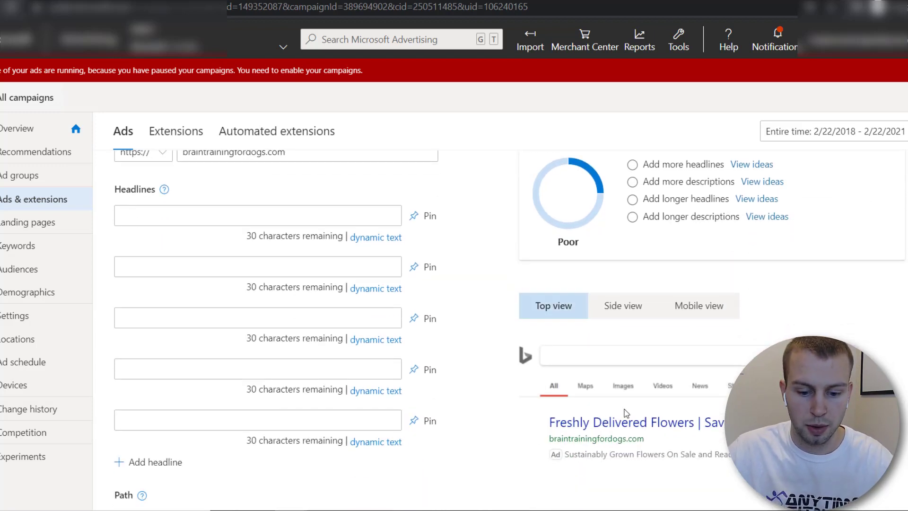
Paste 'Brain Training For Dogs' as headline 1 and pin it to position 1.
key("alt+Tab")
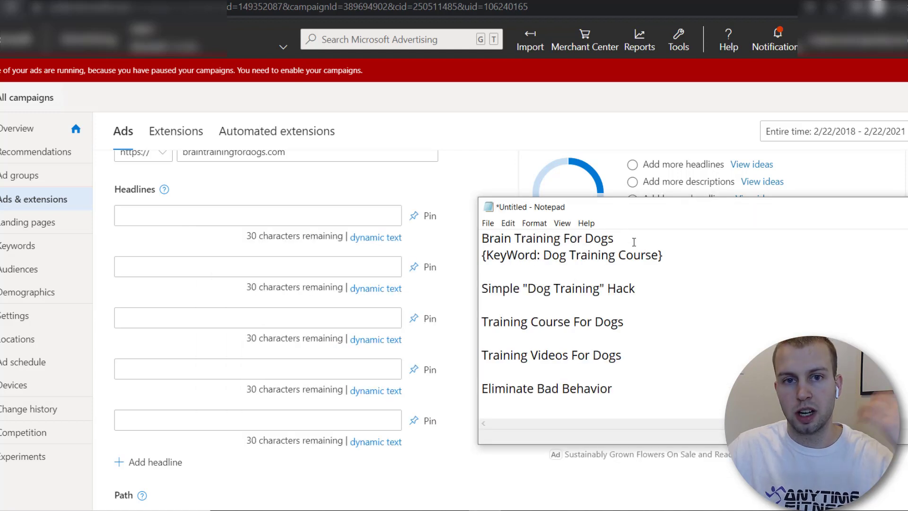
left_click_drag(619, 239, 480, 242)
key("ctrl+c")
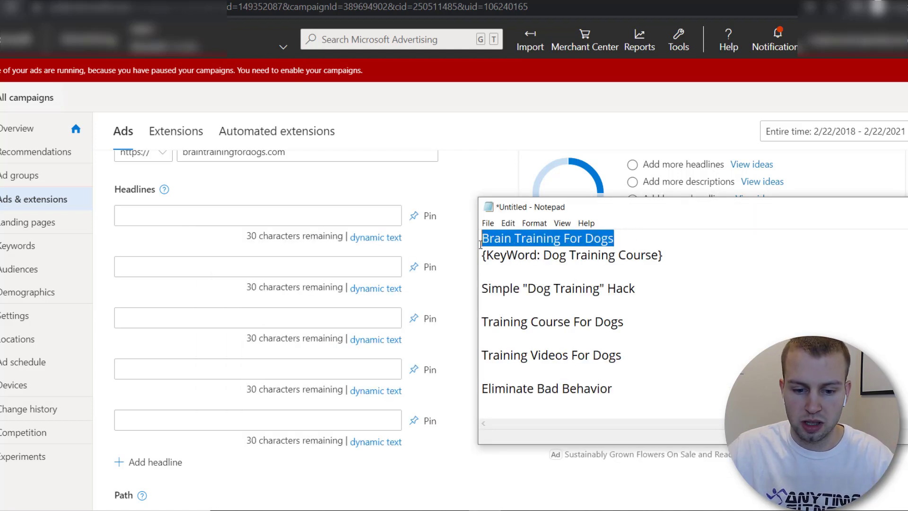
left_click(129, 221)
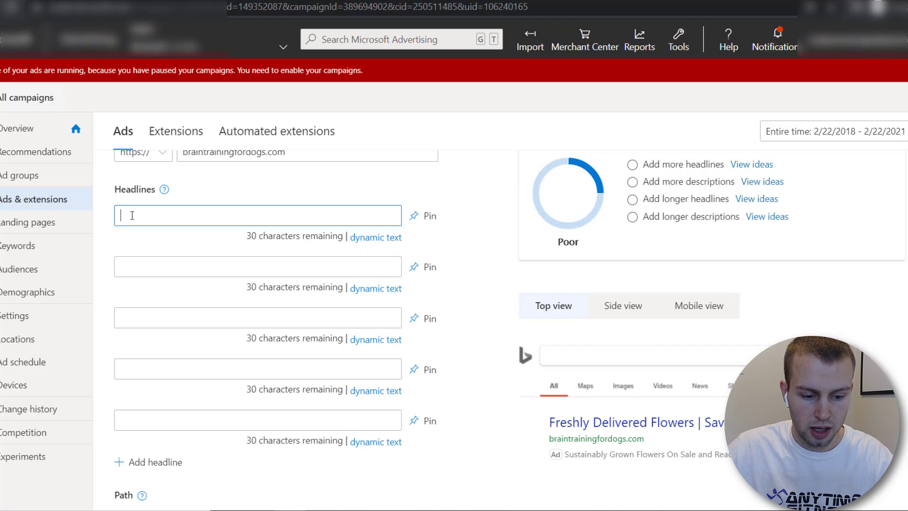
key("ctrl+v")
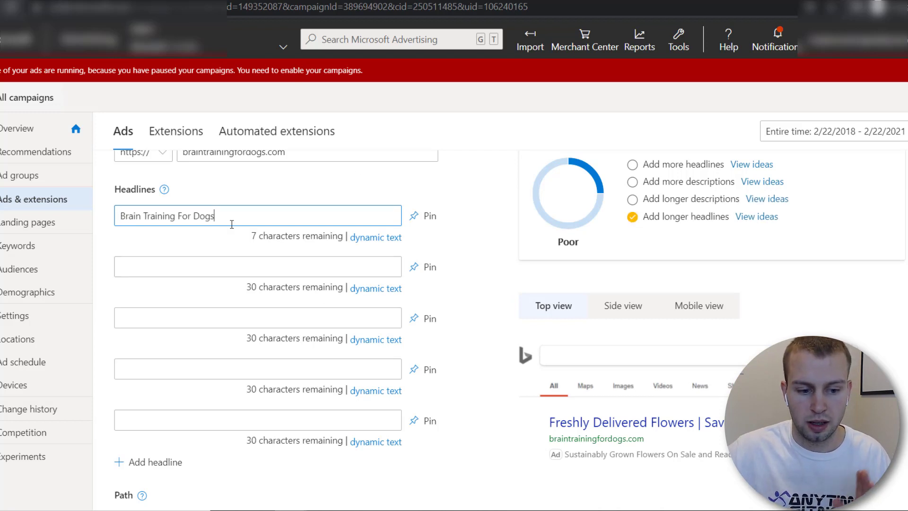
triple_click(176, 221)
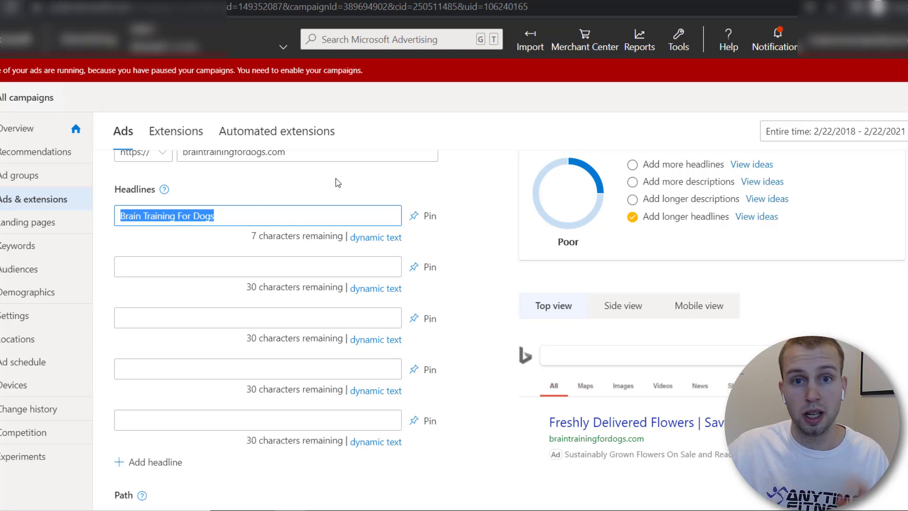
left_click(428, 215)
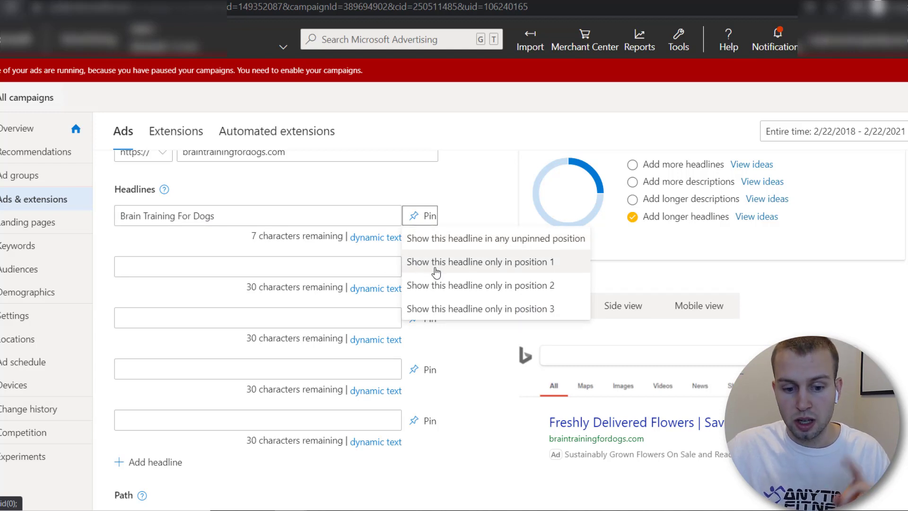
left_click(495, 272)
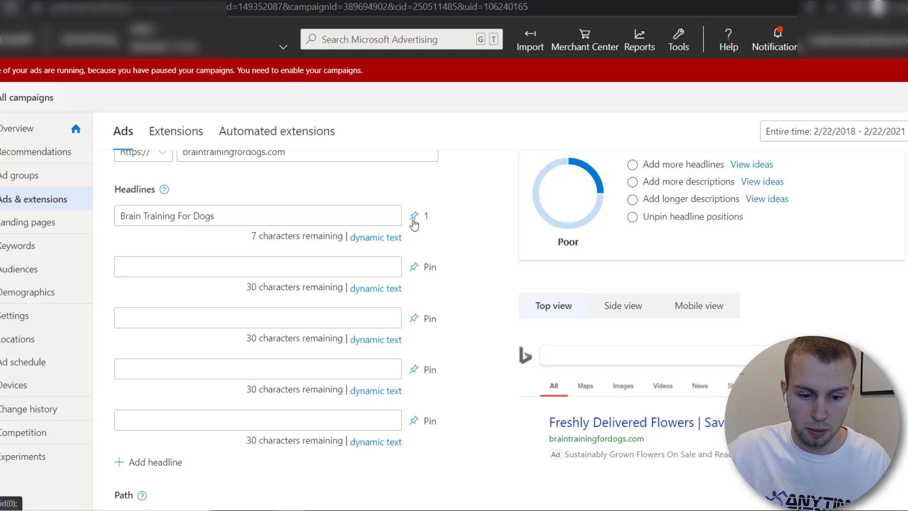
scroll(409, 318, "up", 2)
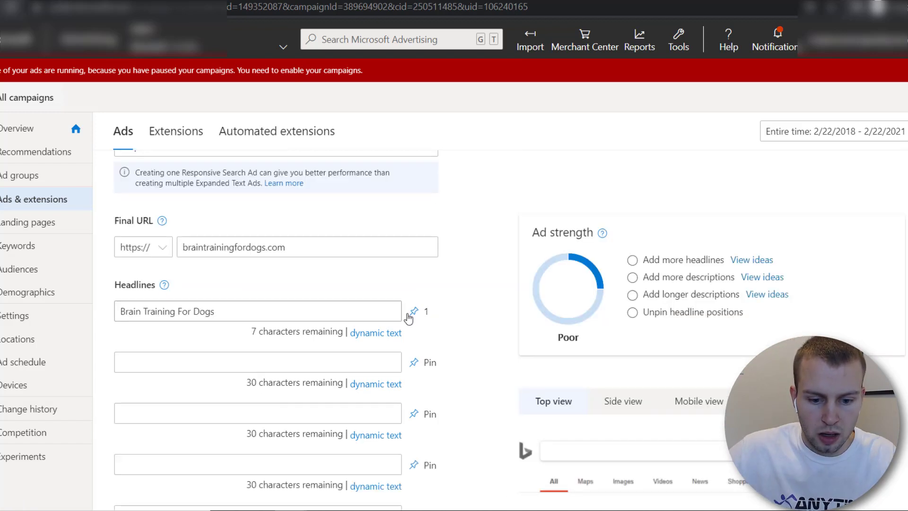
scroll(408, 318, "down", 1)
Paste 'Training Course For Dogs' as headline 2 and pin it to position 1.
key("alt+Tab")
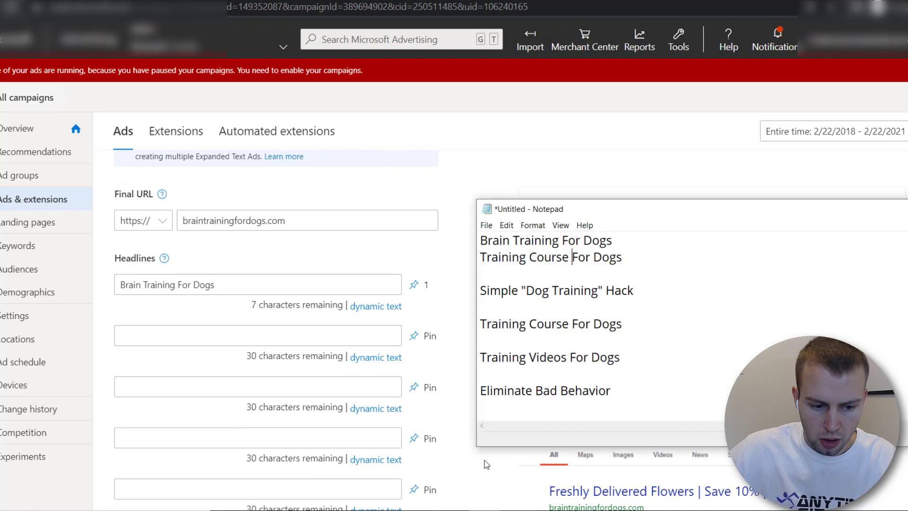
left_click_drag(479, 258, 644, 259)
key("ctrl+c")
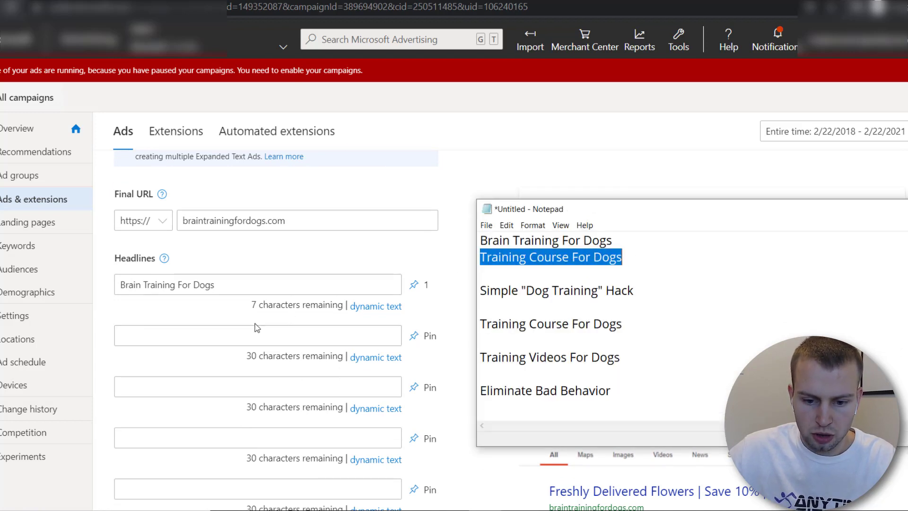
left_click(159, 334)
key("ctrl+v")
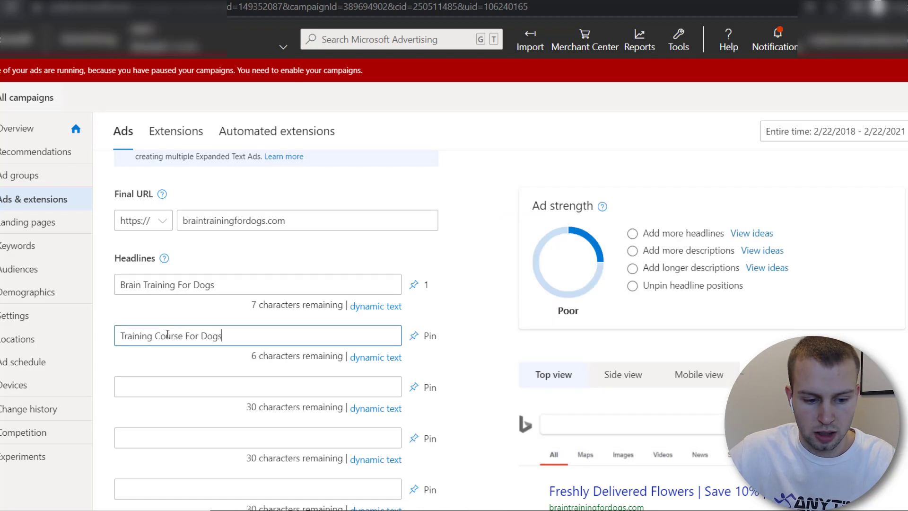
left_click(427, 335)
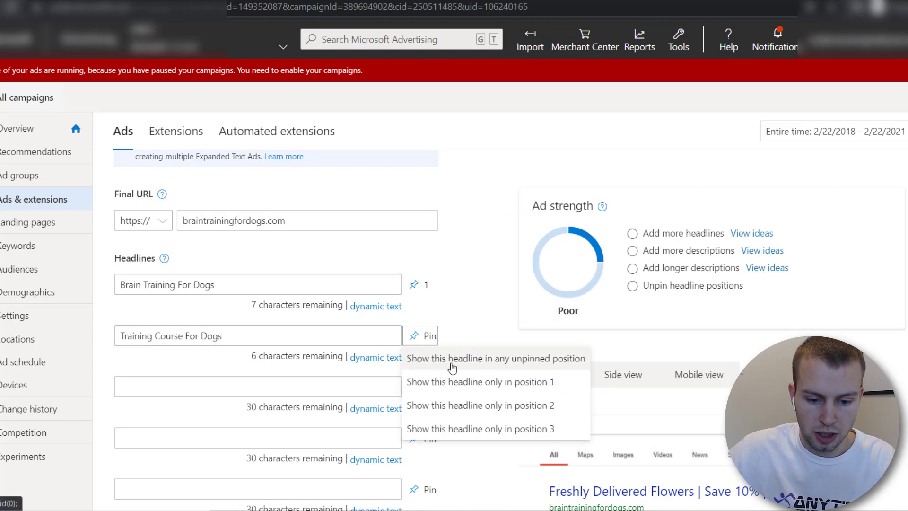
left_click(468, 383)
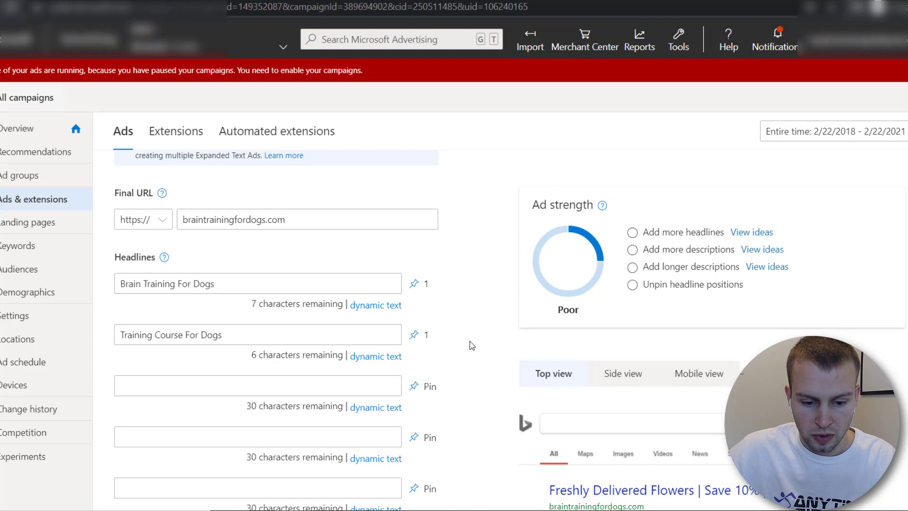
scroll(334, 327, "down", 1)
Paste 'Simple "Dog Training" Hack' as headline 3, leaving it unpinned.
key("alt+Tab")
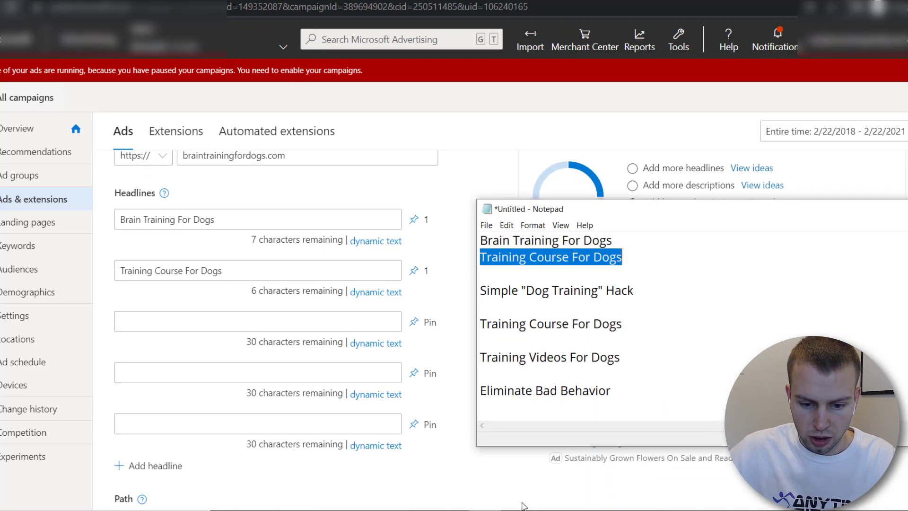
left_click(682, 314)
scroll(682, 314, "down", 2)
scroll(689, 301, "up", 2)
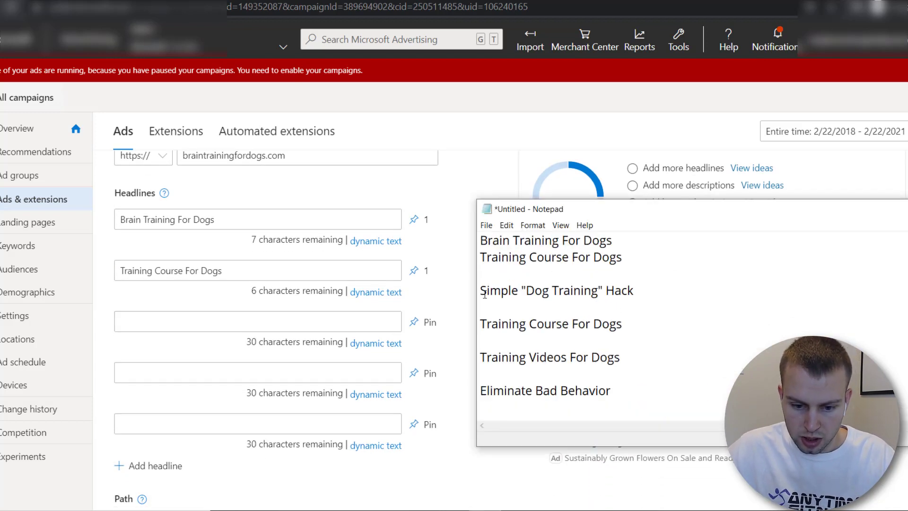
mouse_move(484, 294)
left_mouse_down()
mouse_move(641, 291)
mouse_move(487, 294)
left_mouse_up()
key("ctrl+c")
left_click(638, 293)
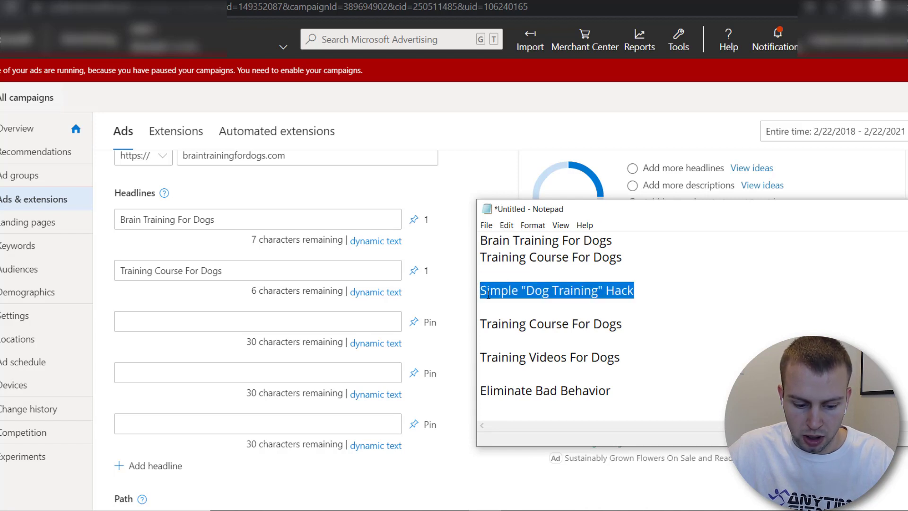
left_click(204, 326)
key("ctrl+v")
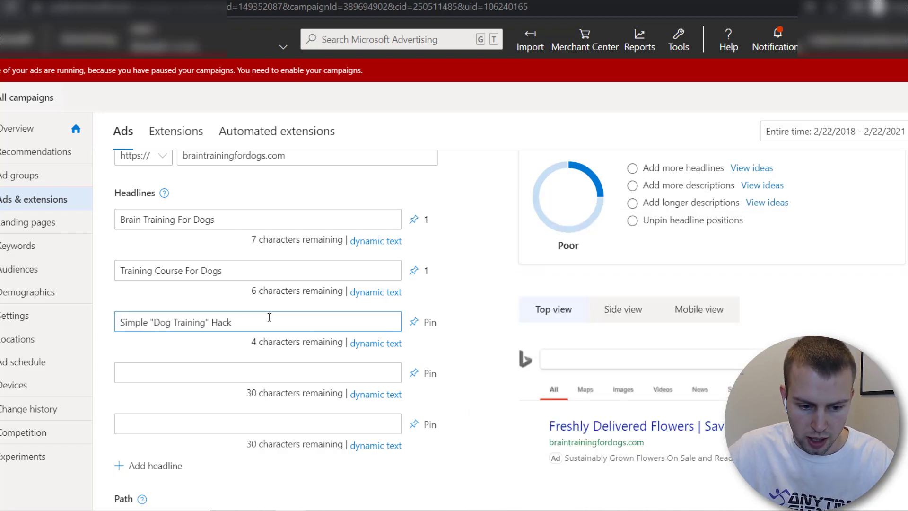
left_click(459, 314)
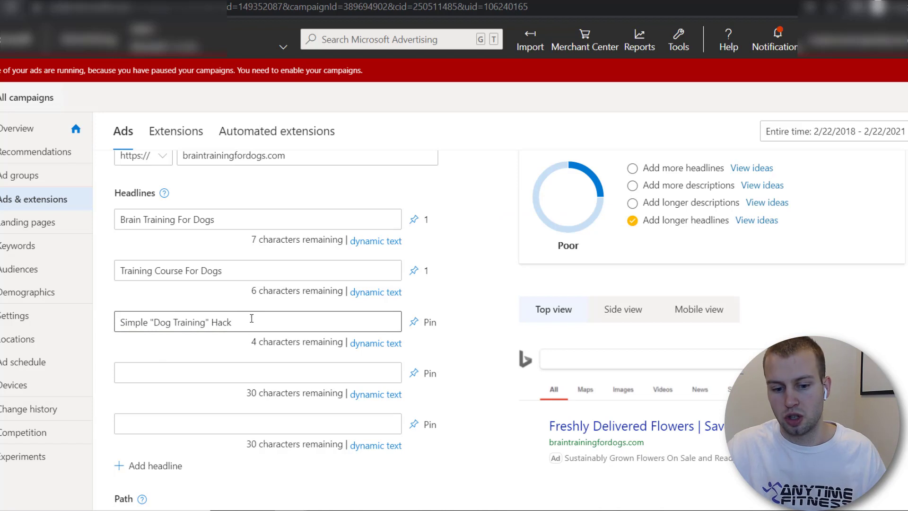
left_click(428, 326)
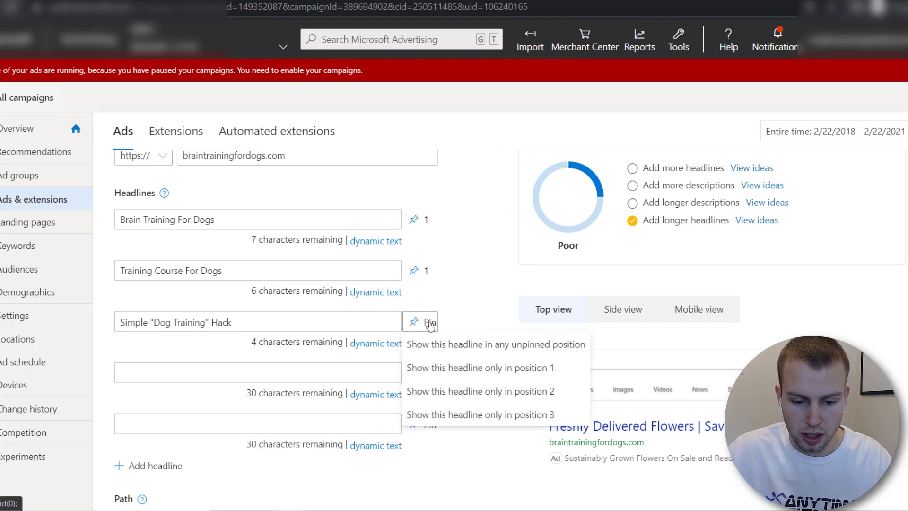
left_click(495, 306)
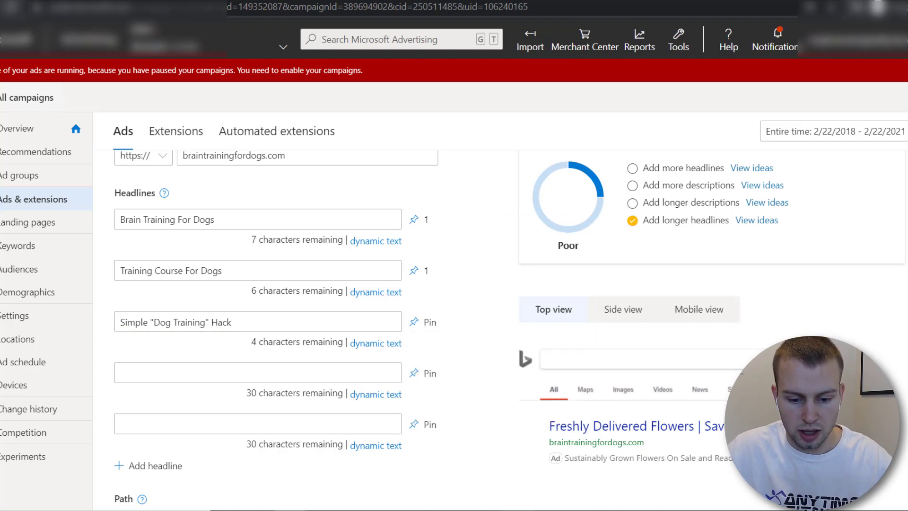
Paste 'Training Course For Dogs' and 'Training Videos For Dogs' as headlines 4 and 5.
key("alt+Tab")
left_click_drag(622, 325, 481, 326)
key("ctrl+c")
left_click(147, 376)
key("ctrl+v")
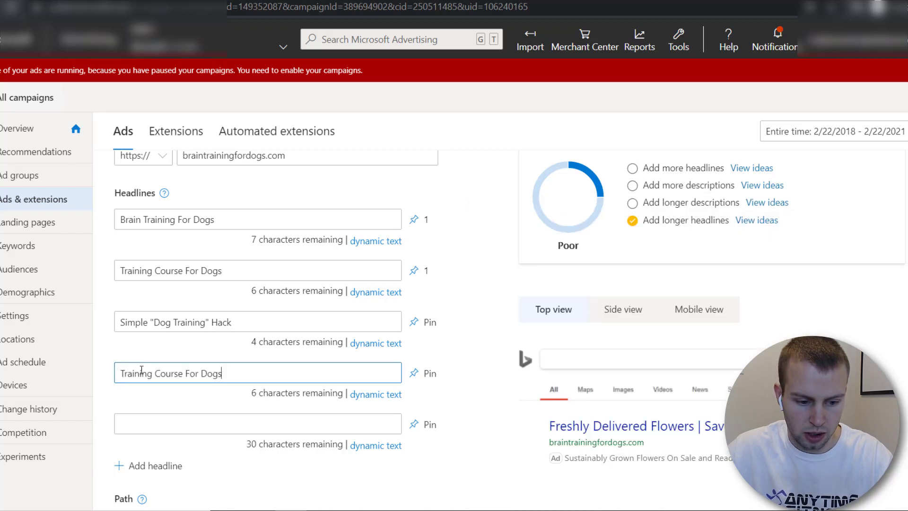
key("alt+Tab")
left_click_drag(622, 358, 481, 362)
key("ctrl+c")
left_click(282, 415)
key("ctrl+v")
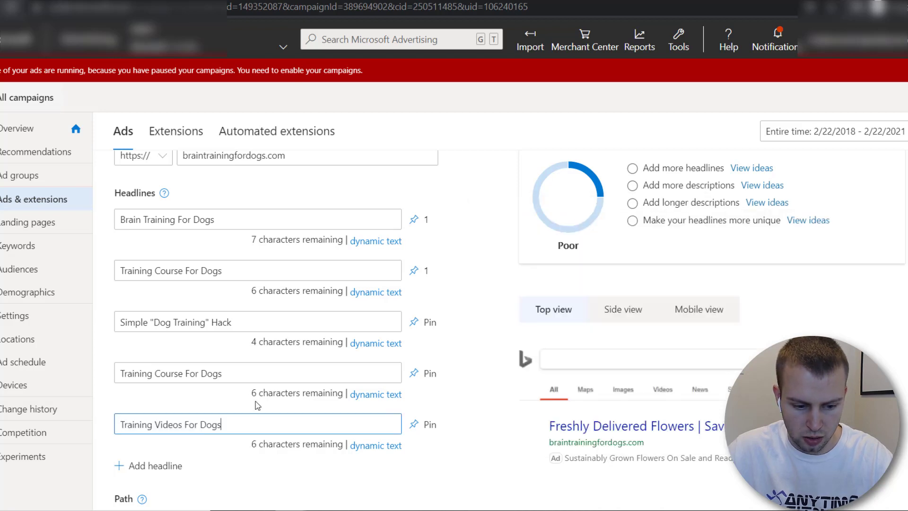
Add a sixth headline reading 'Eliminate Bad Behavior'.
scroll(333, 344, "down", 1)
left_click(121, 403)
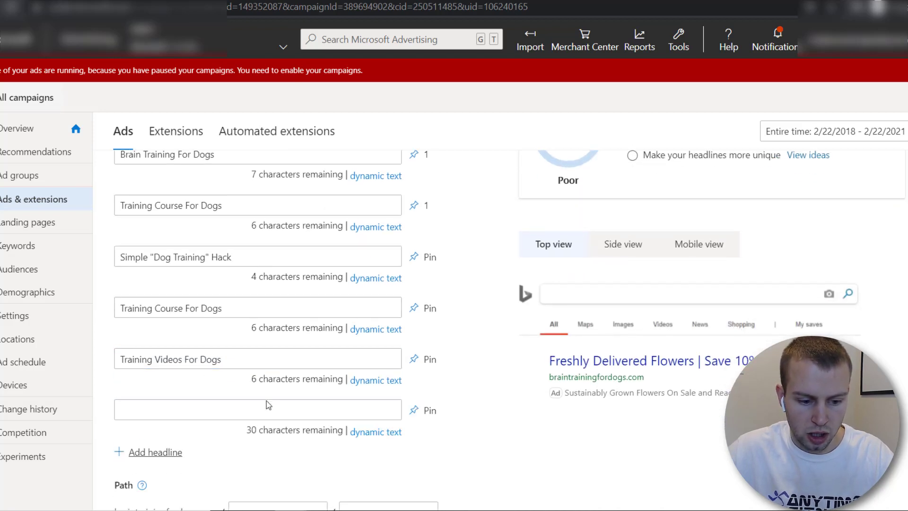
key("alt+Tab")
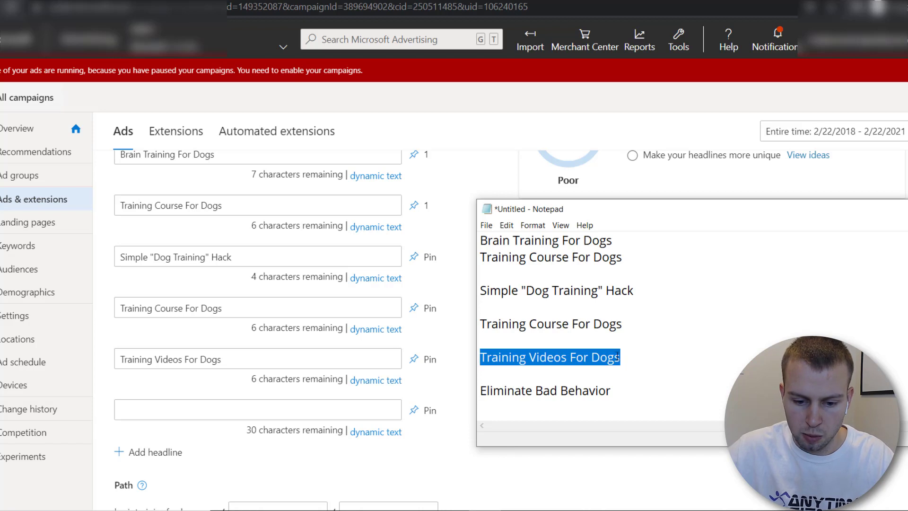
left_click_drag(610, 392, 482, 394)
key("ctrl+c")
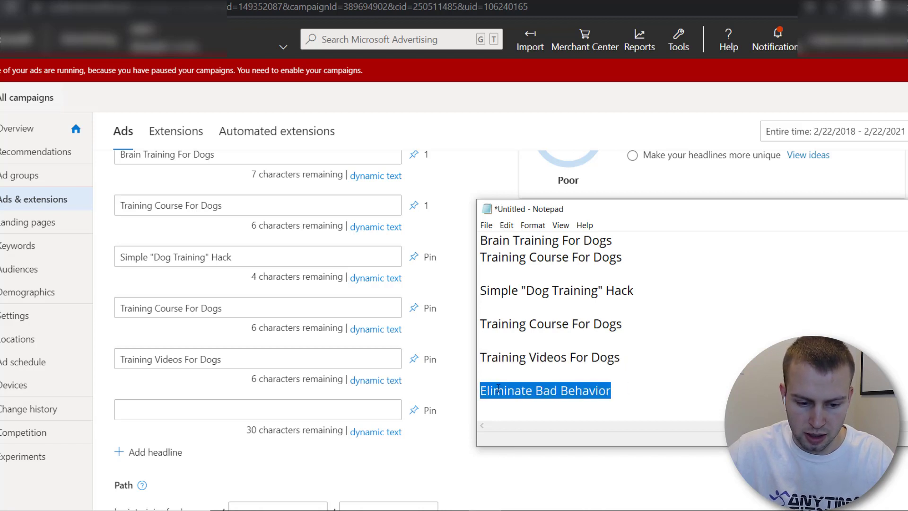
left_click(272, 409)
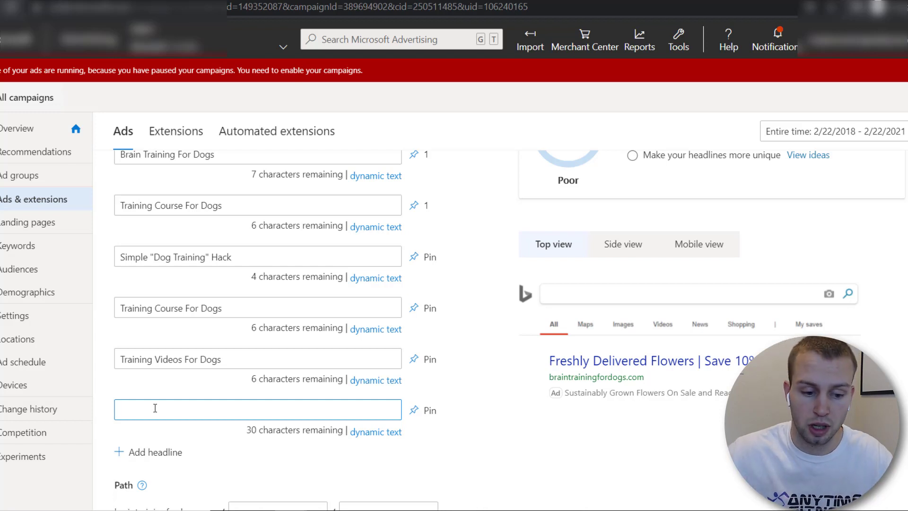
key("ctrl+v")
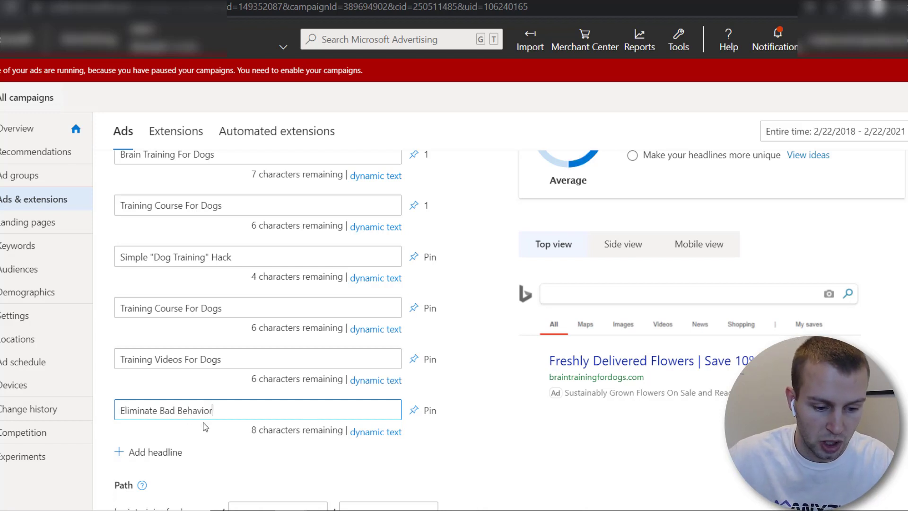
Add a seventh headline, 'Best Training For Dogs 2021', correcting the year.
type("in Dogs")
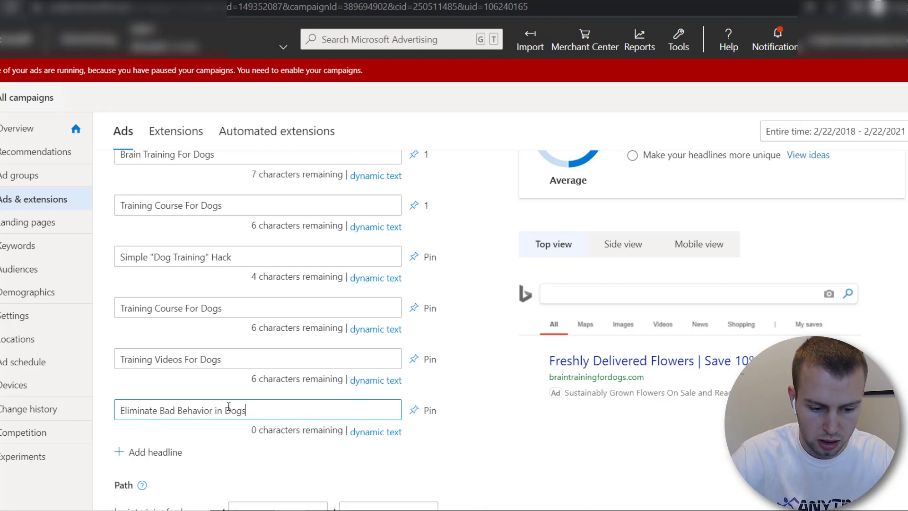
left_click(169, 452)
left_click(172, 399)
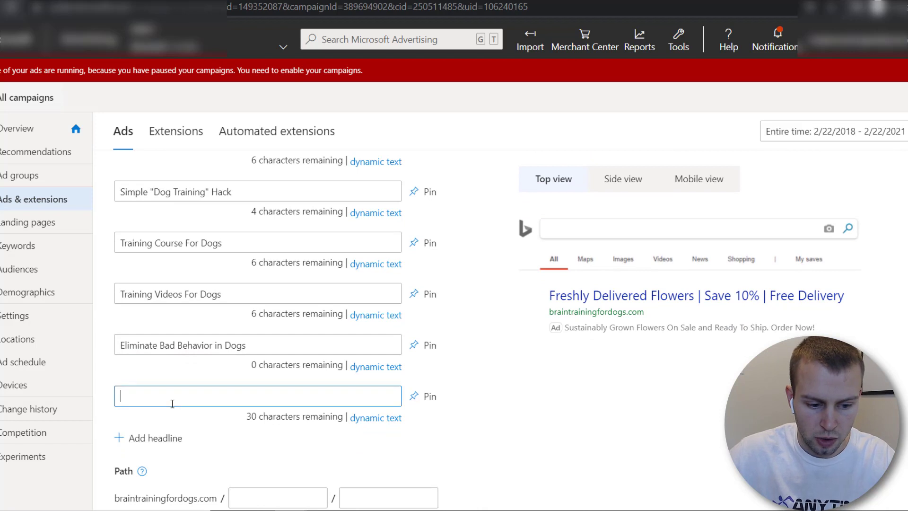
type("Best Trainin")
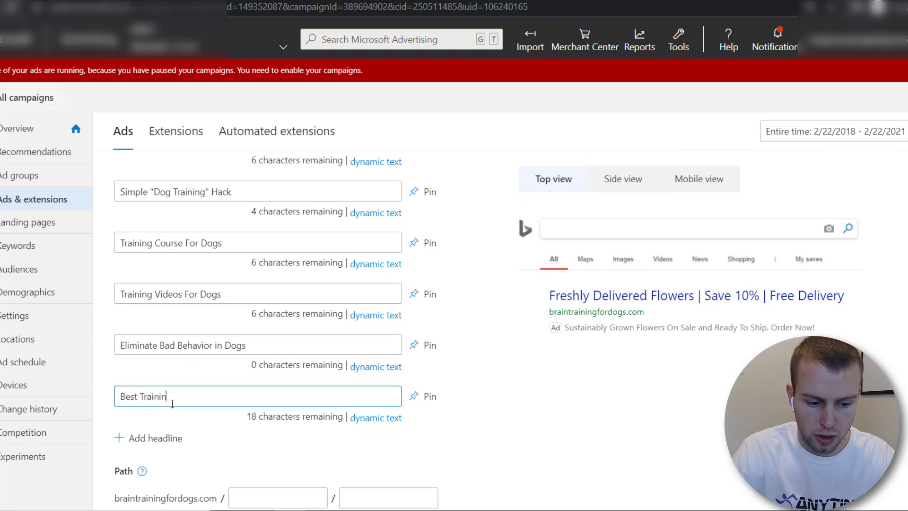
type("g For Dogs 221")
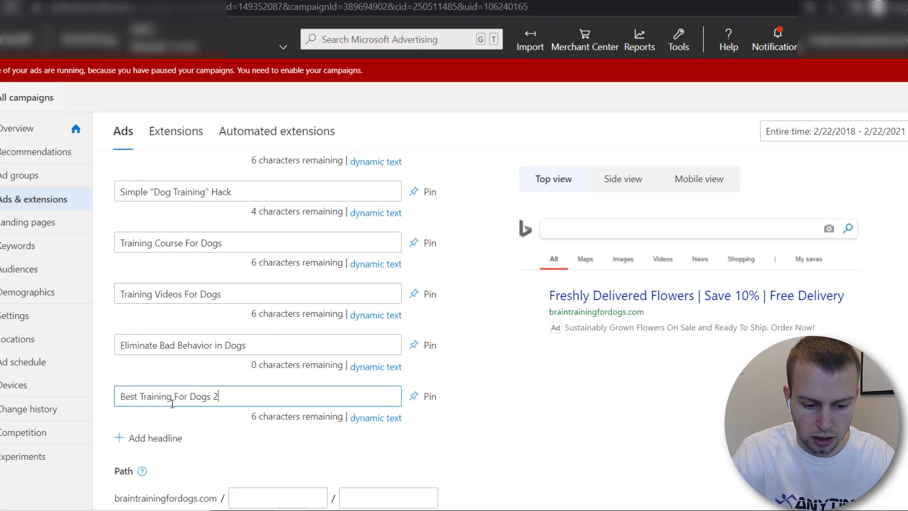
key("BackSpace")
key("BackSpace")
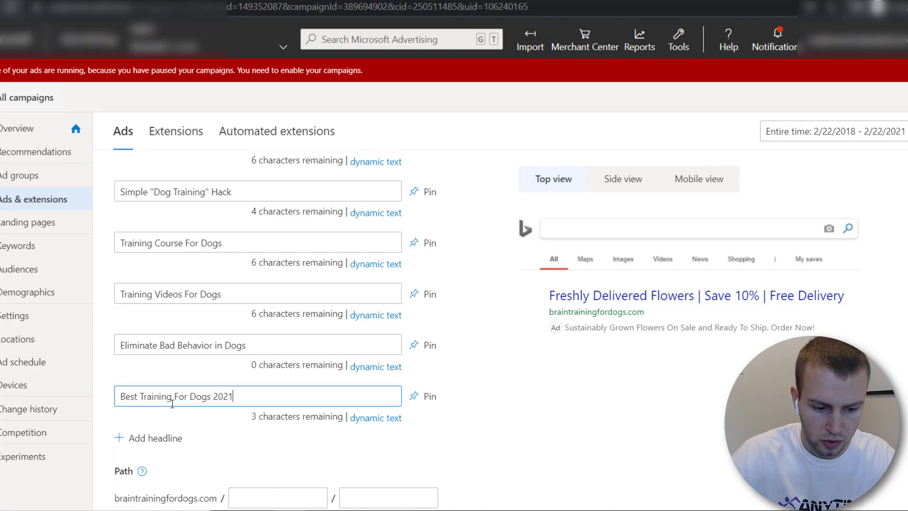
left_click(556, 444)
scroll(551, 444, "down", 3)
scroll(545, 443, "up", 1)
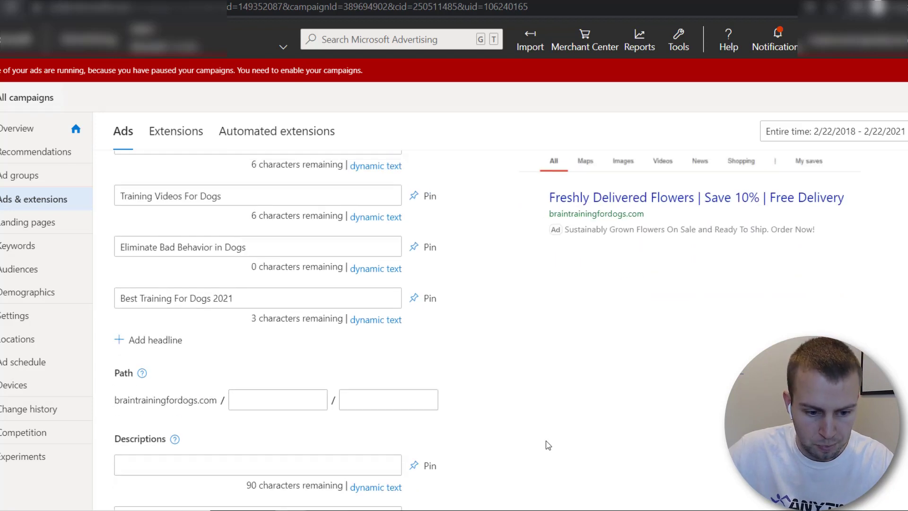
scroll(445, 400, "up", 3)
scroll(450, 379, "down", 3)
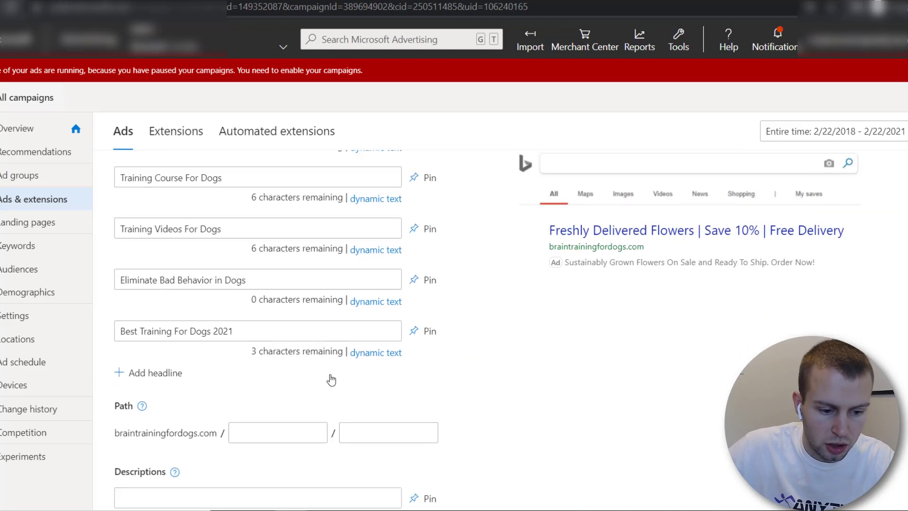
Add the headline 'Best Course For 2021' pinned to position 3.
left_click(170, 373)
left_click(209, 376)
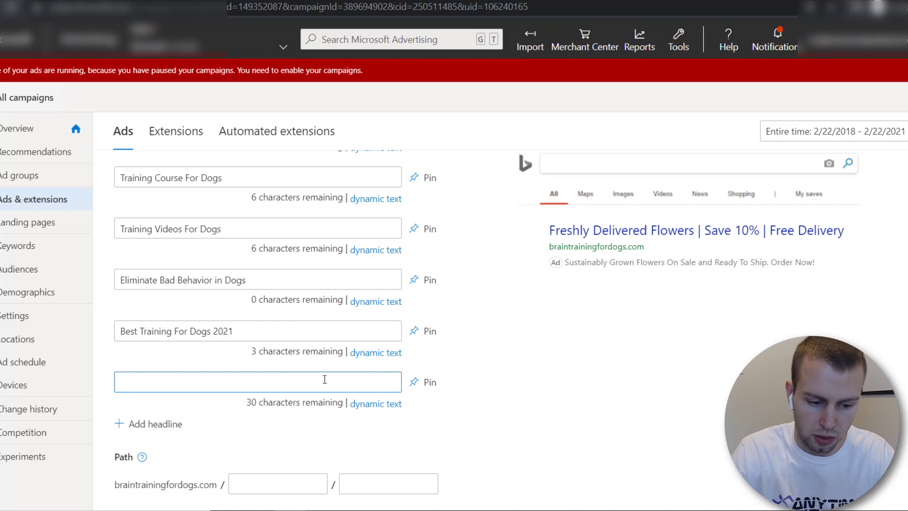
type("Best Course ")
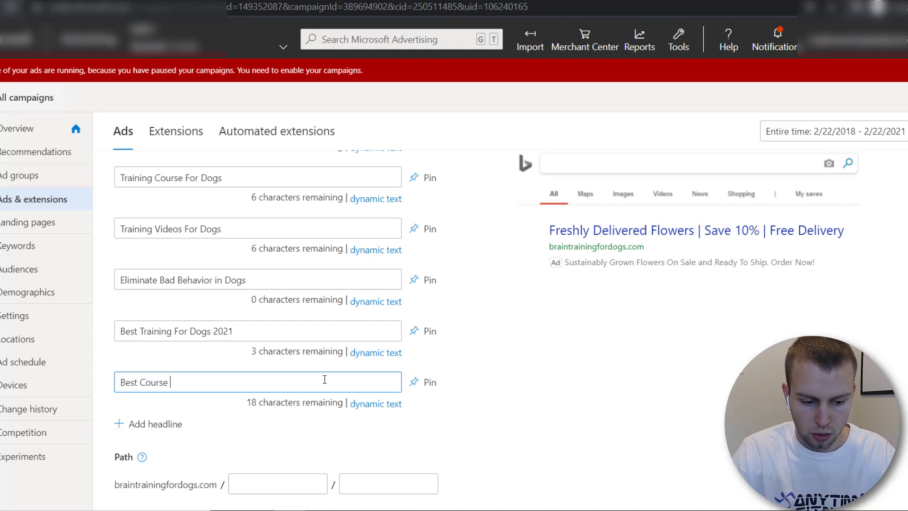
type("For 2021")
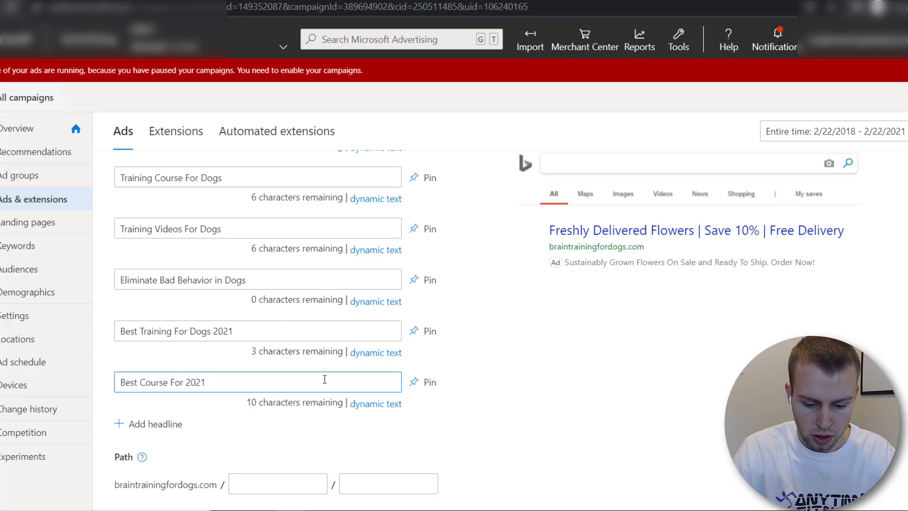
left_click(429, 383)
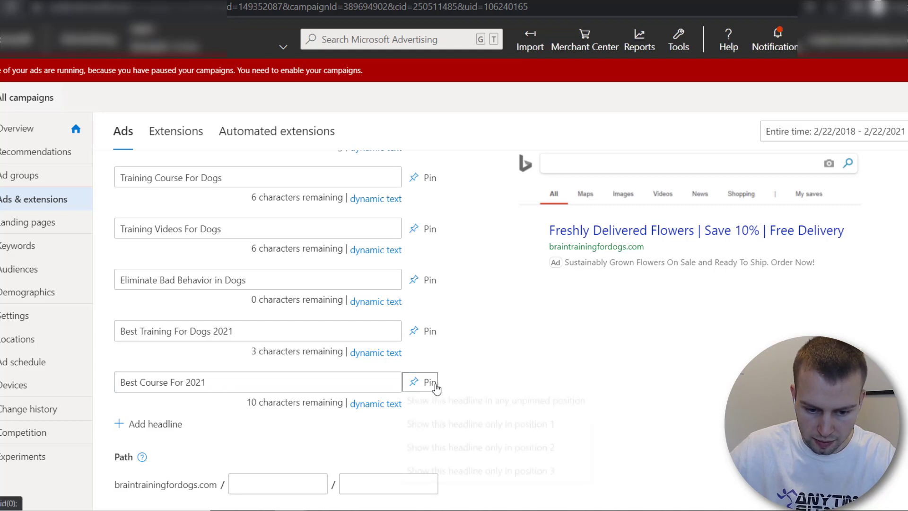
left_click(472, 475)
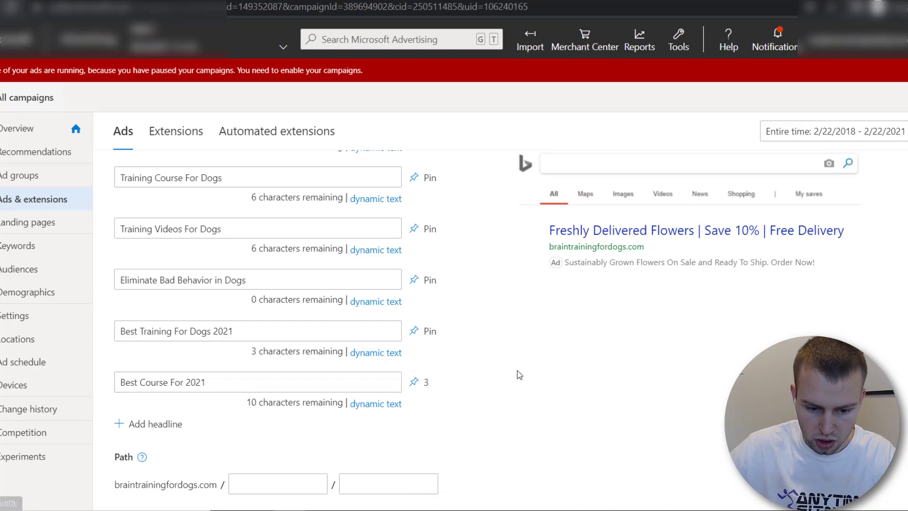
Add the headline '(2021)' pinned to position 3.
left_click(162, 425)
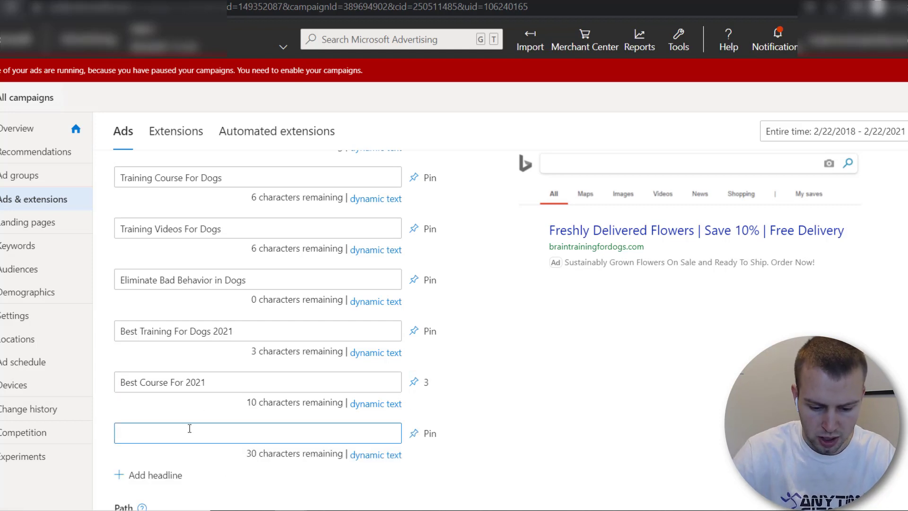
type("(2021")
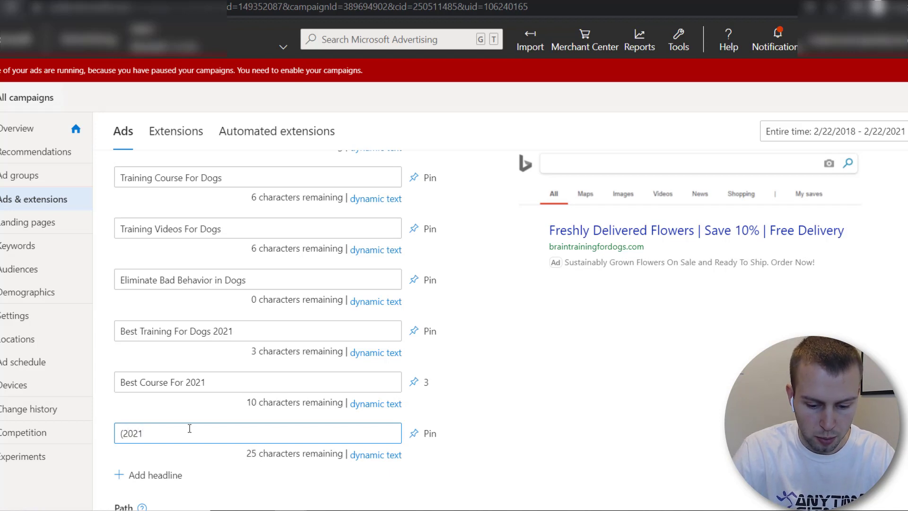
scroll(335, 455, "down", 3)
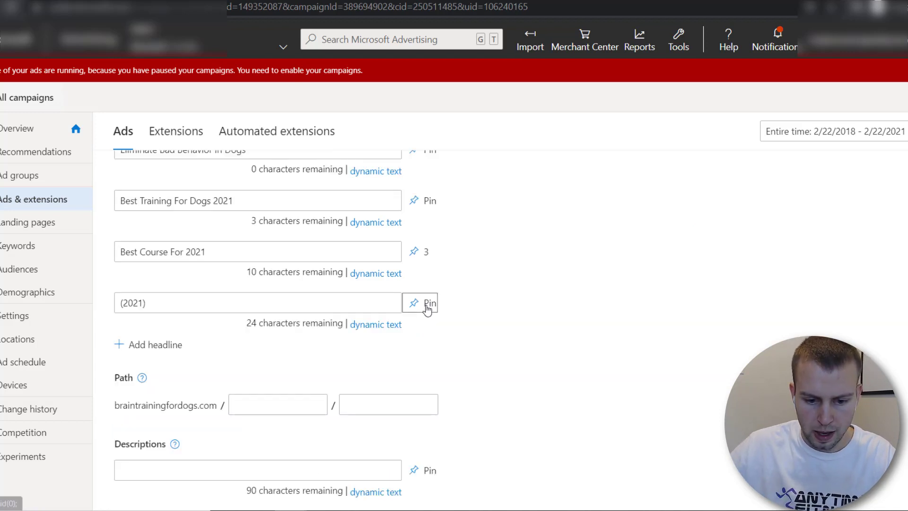
left_click(428, 303)
left_click(517, 395)
scroll(518, 296, "up", 3)
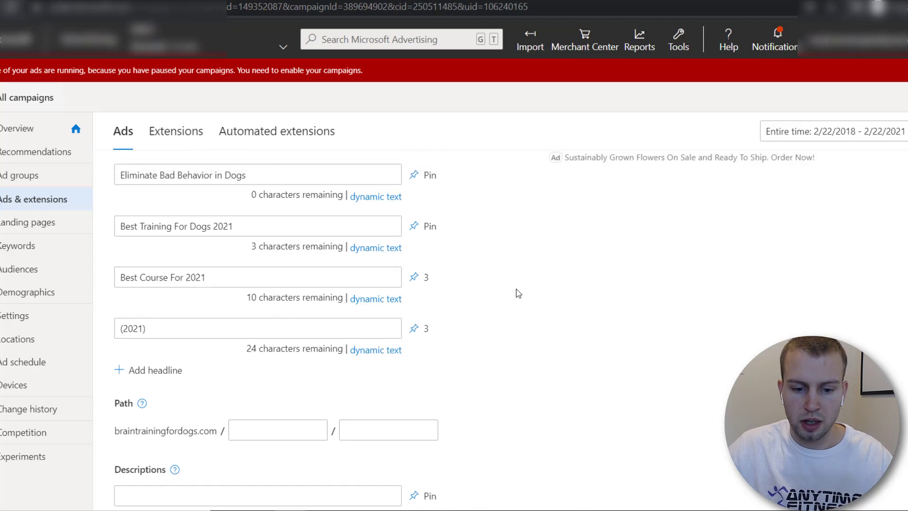
scroll(503, 320, "up", 3)
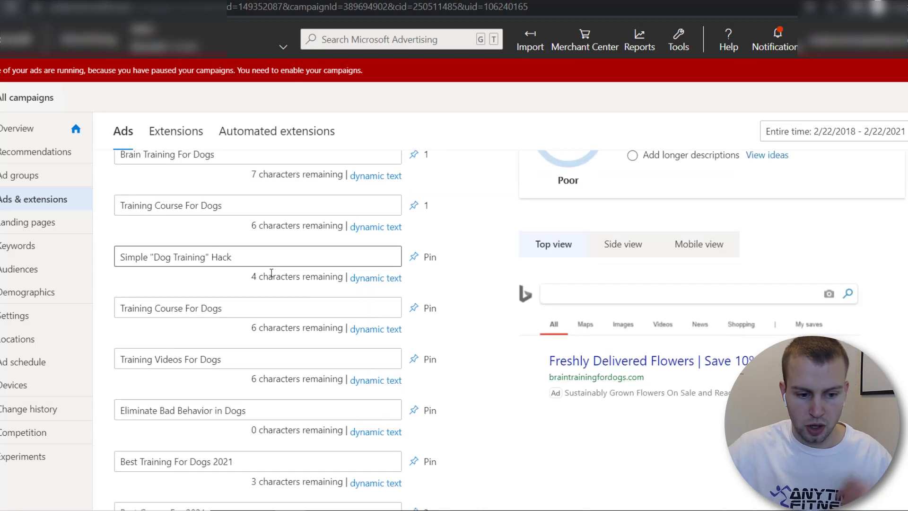
scroll(415, 218, "up", 2)
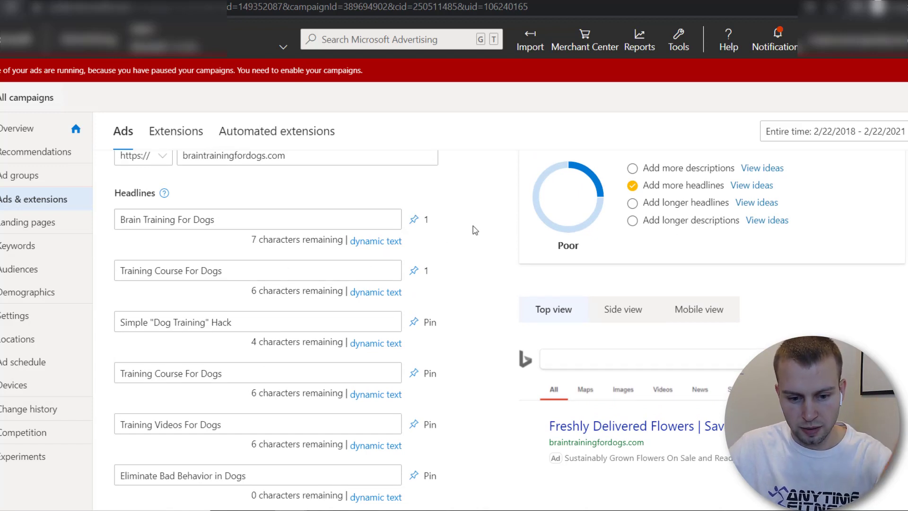
scroll(497, 242, "down", 7)
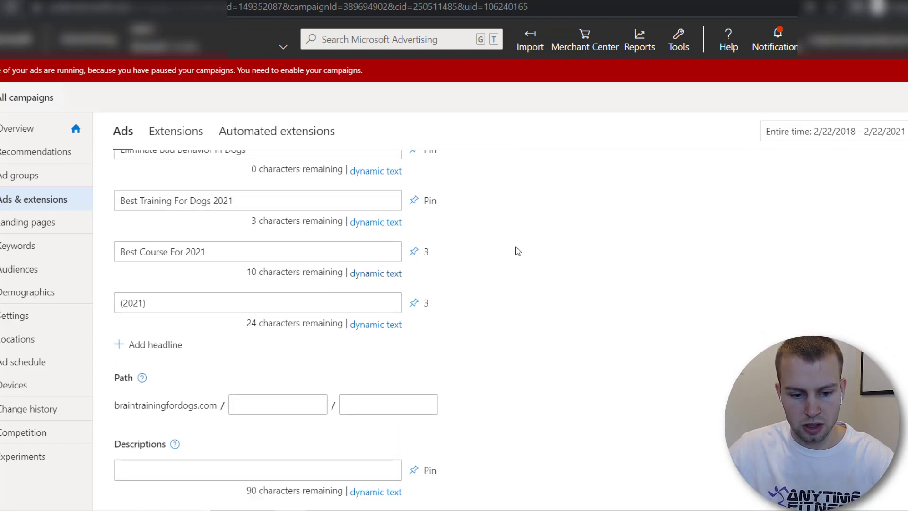
Copy the prepared description from the notes into the first description box.
scroll(705, 239, "down", 3)
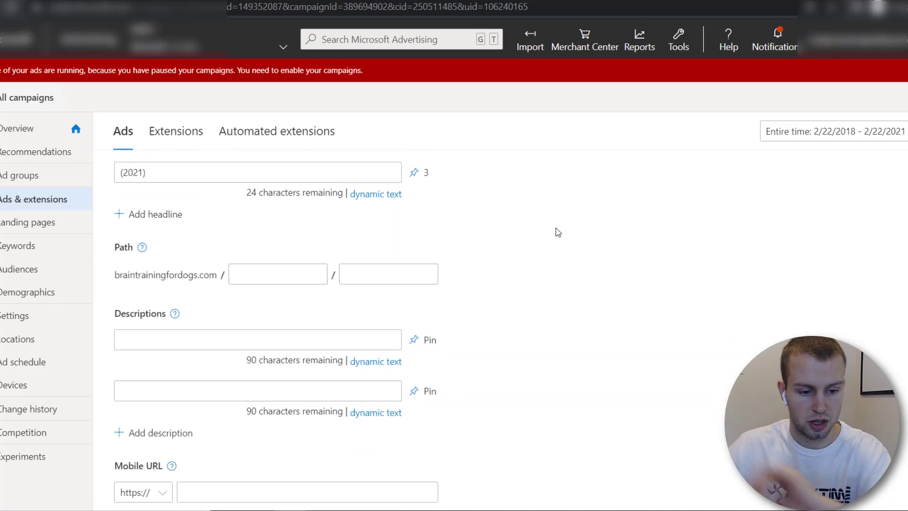
scroll(690, 296, "down", 2)
key("alt+Tab")
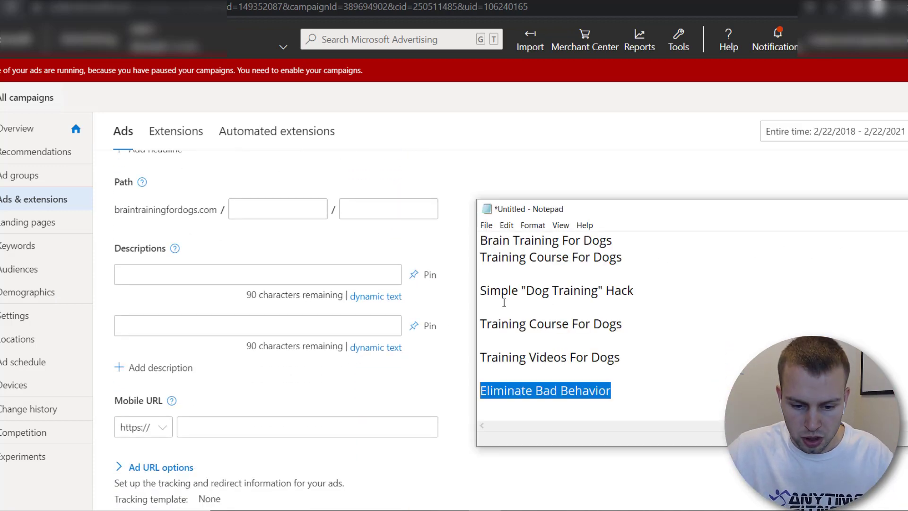
scroll(700, 284, "down", 2)
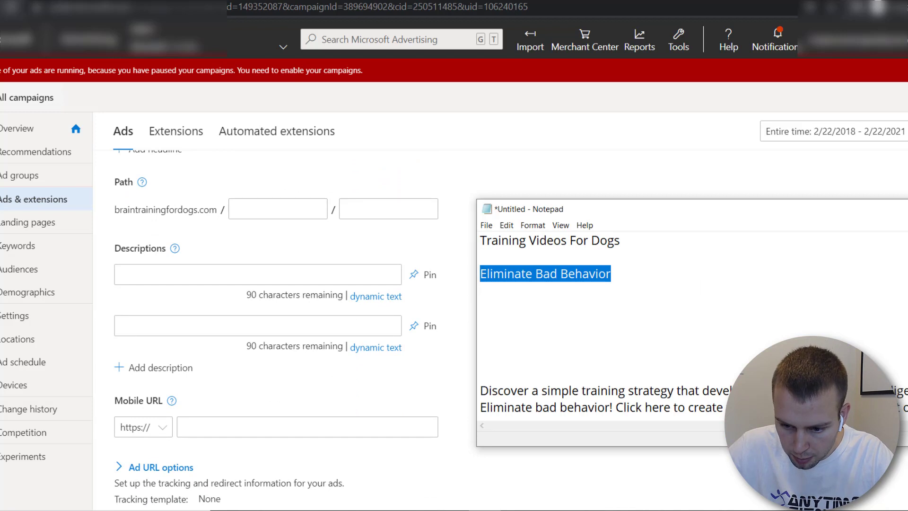
left_click_drag(905, 390, 481, 390)
key("ctrl+c")
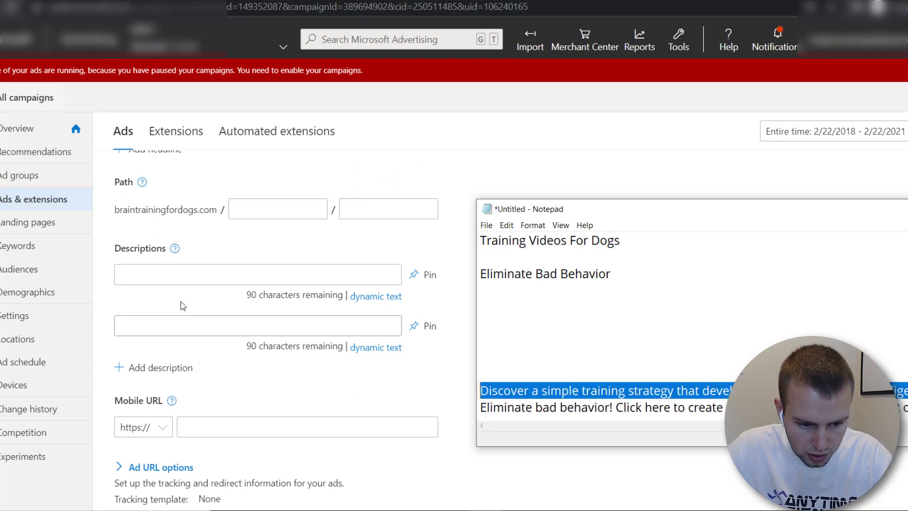
left_click(172, 275)
key("ctrl+v")
Add a third, empty description field.
left_click(183, 367)
left_click(400, 398)
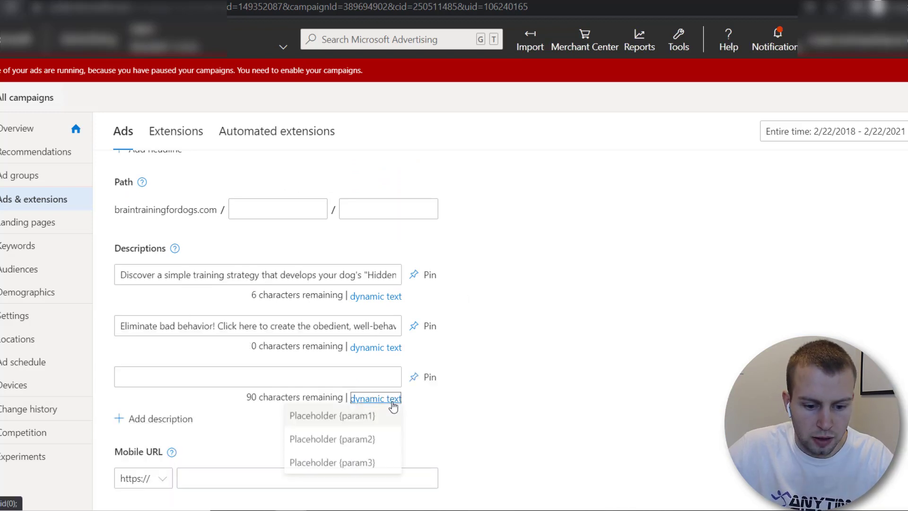
left_click(291, 378)
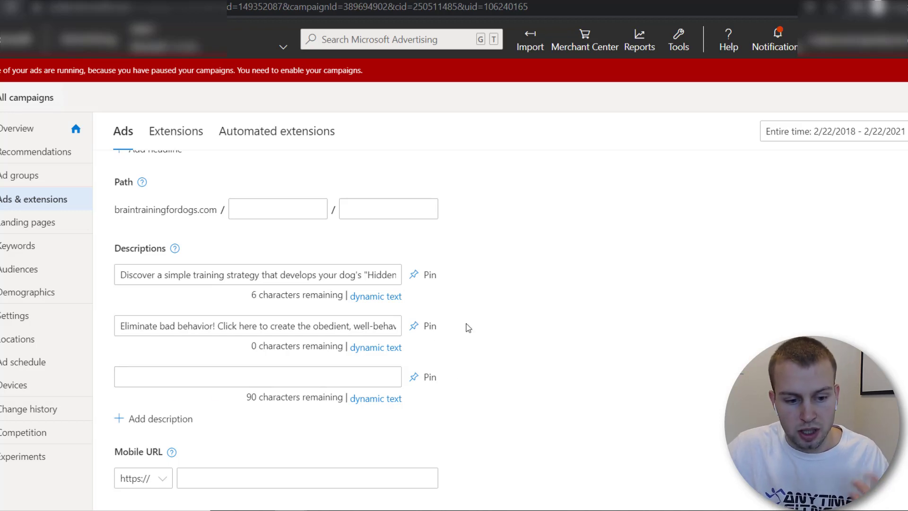
Copy the second description's text into the third description.
double_click(188, 326)
triple_click(187, 327)
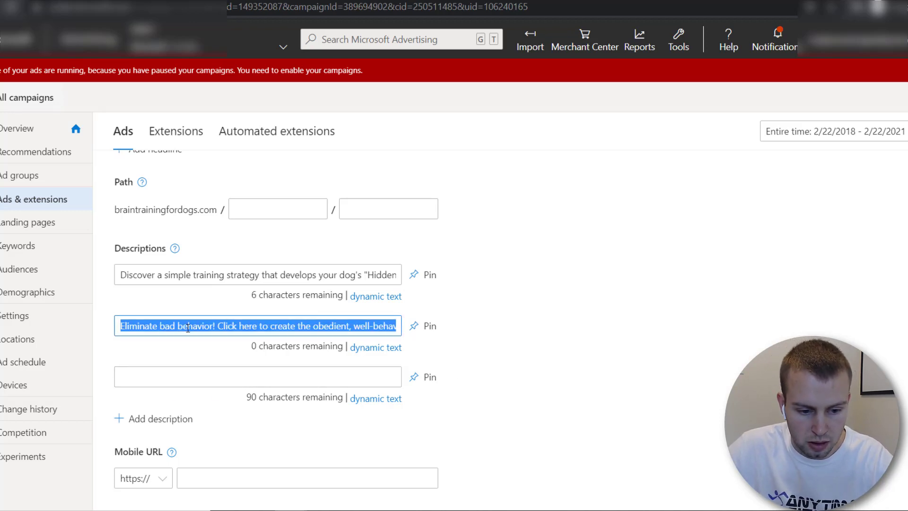
left_click(141, 373)
key("ctrl+v")
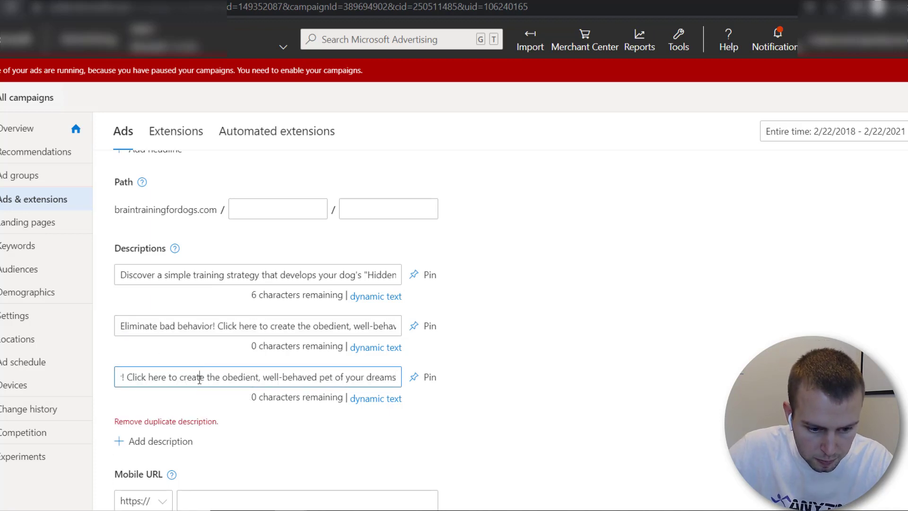
Insert 'Now!' after 'behavior' and delete 'here' to leave 1 character remaining.
left_click_drag(199, 379, 118, 378)
left_click(169, 378)
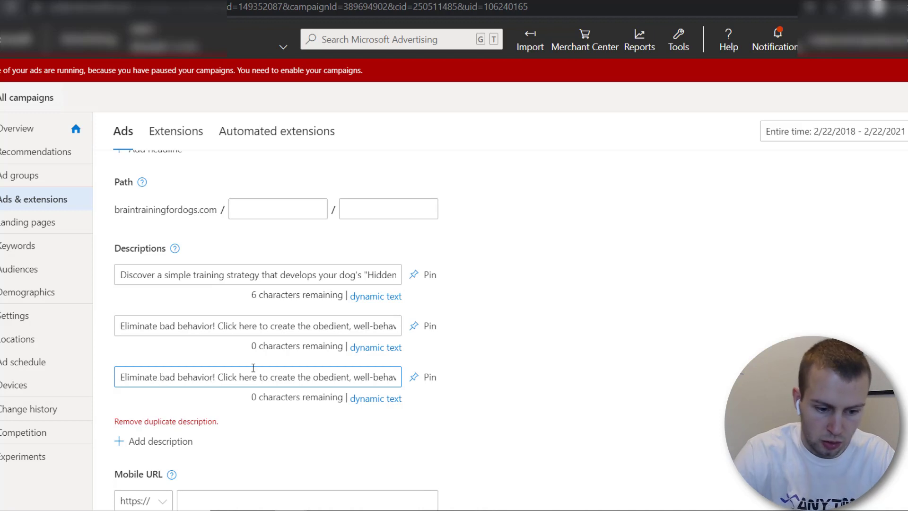
type("NOW")
key("BackSpace")
key("BackSpace")
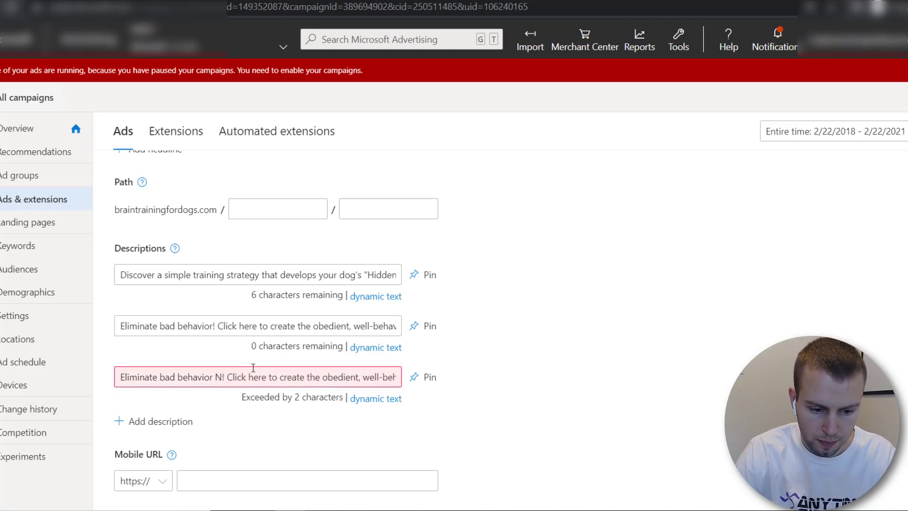
type("ow")
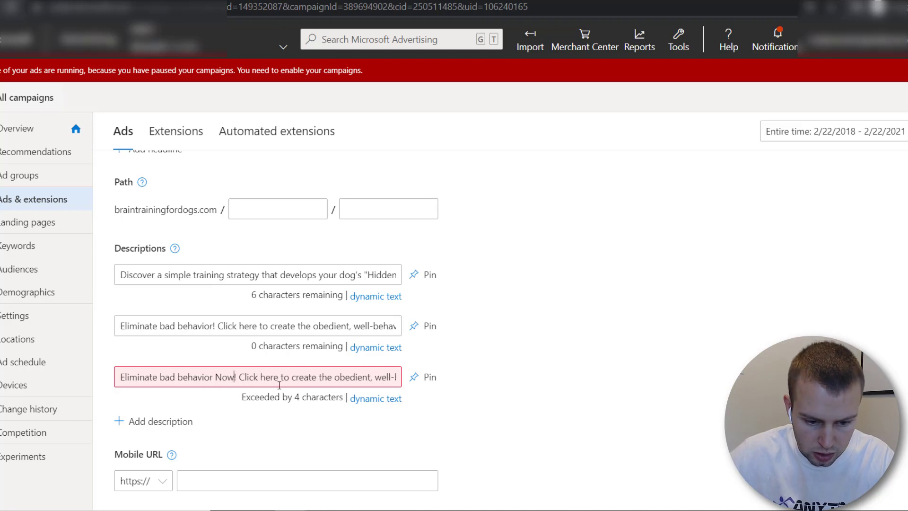
key("BackSpace")
key("BackSpace")
key("BackSpace")
key("BackSpace")
key("BackSpace")
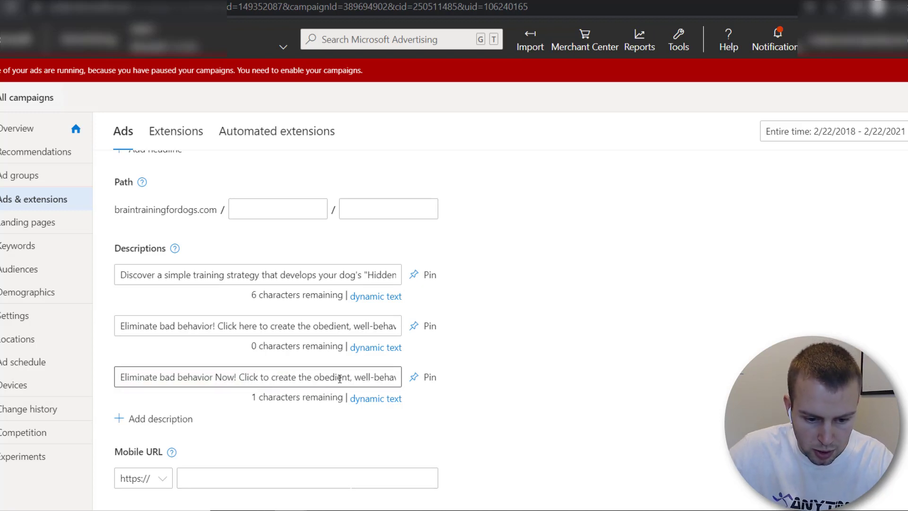
left_click_drag(337, 377, 527, 375)
left_click(680, 335)
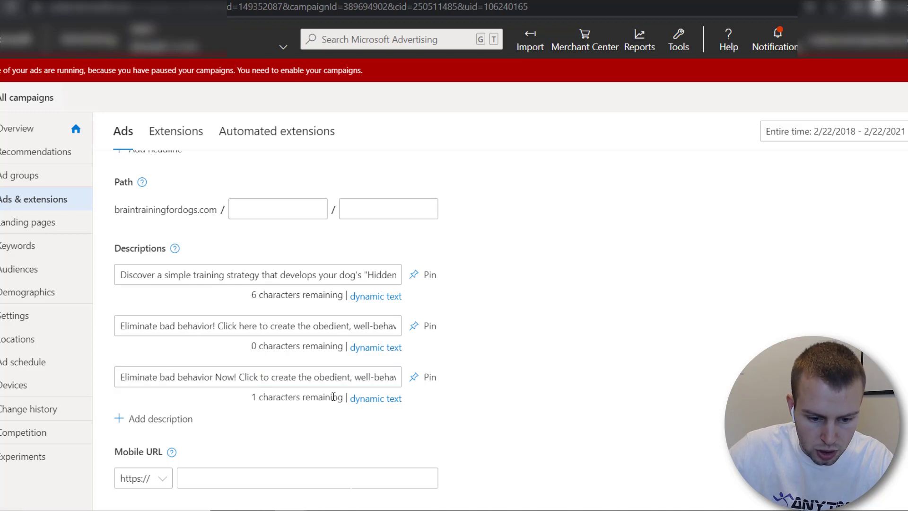
Pin the third description to position 2 and add a fourth: 'Click here to get started now'.
left_click(165, 420)
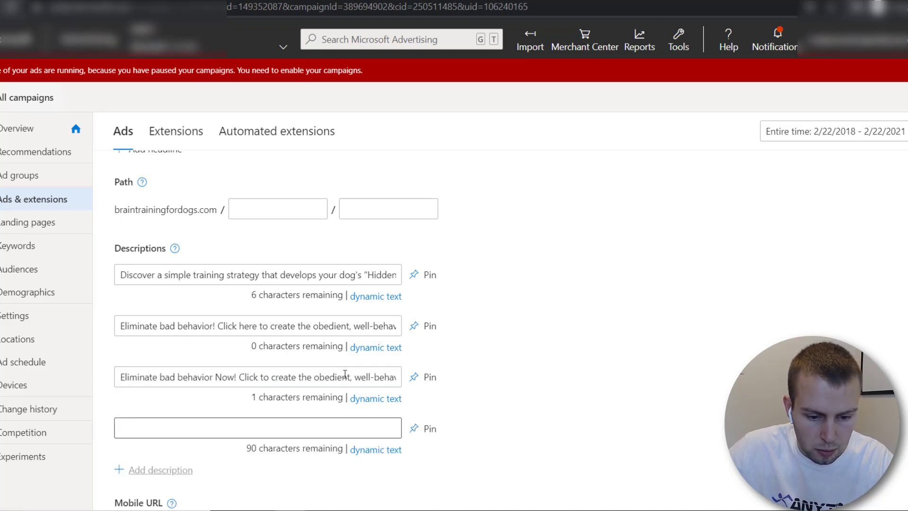
left_click(429, 382)
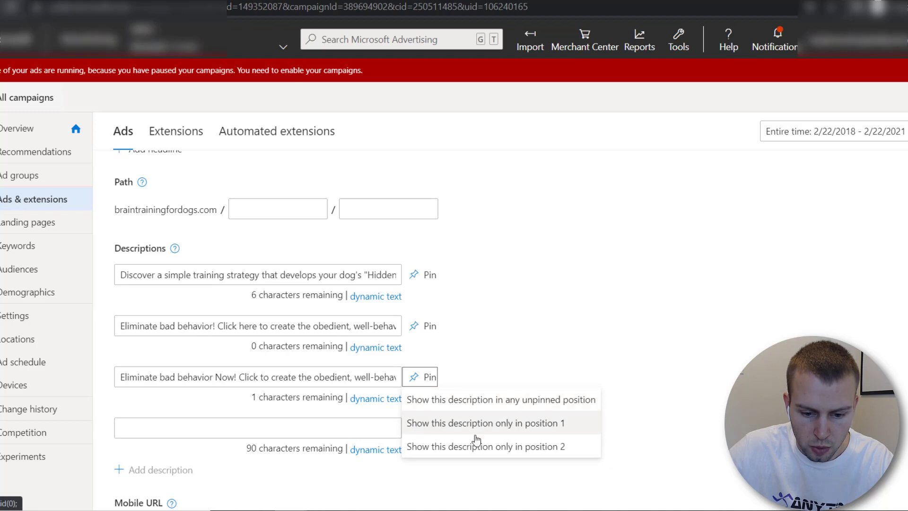
left_click(473, 443)
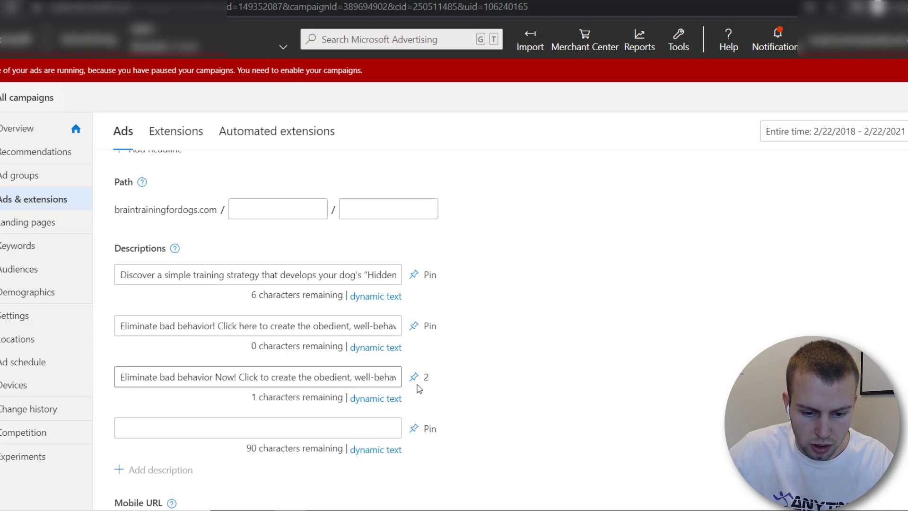
left_click(178, 419)
type("Click here")
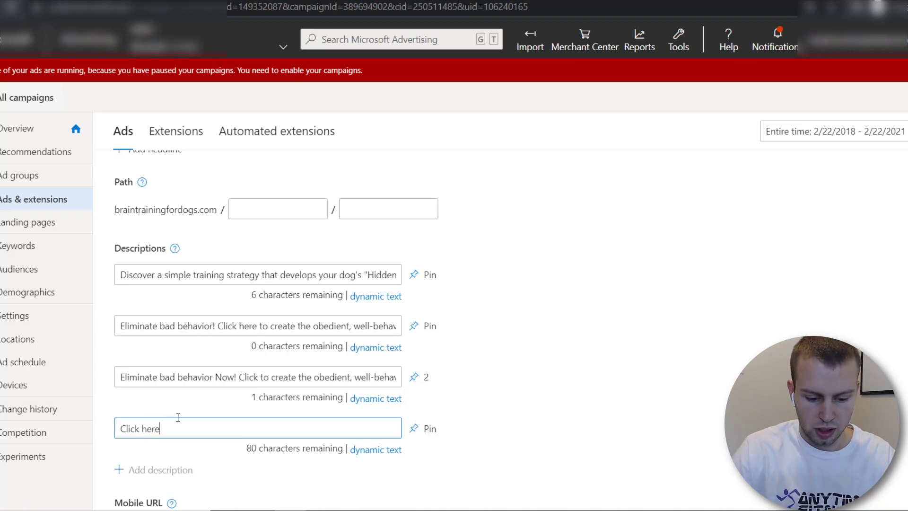
type(" to get startt")
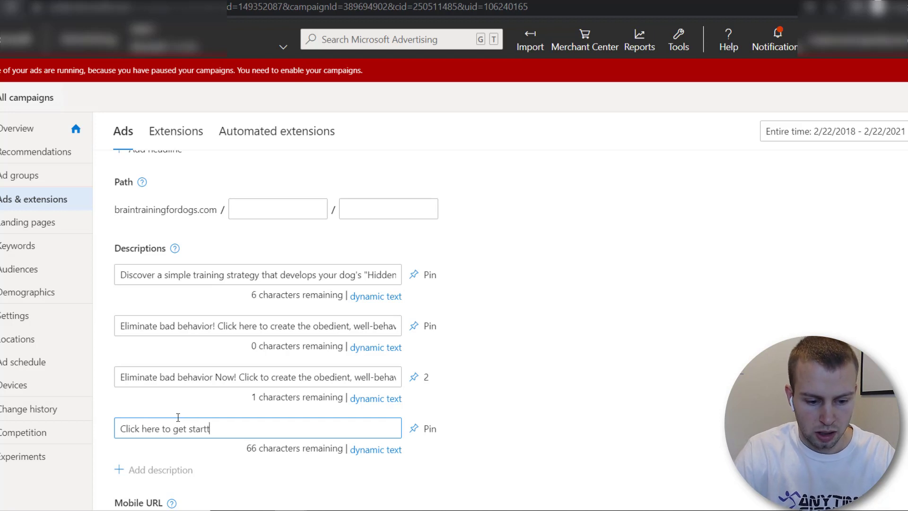
key("BackSpace")
type("ed bow")
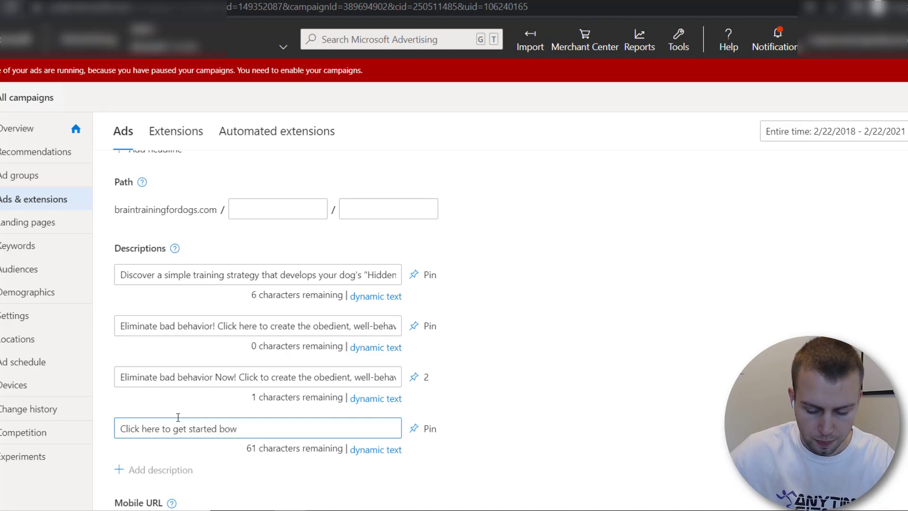
key("BackSpace")
key("BackSpace")
key("BackSpace")
type("now")
Capitalize Bad, Behavior, Create, The and Obedient in the third description.
left_click(239, 377)
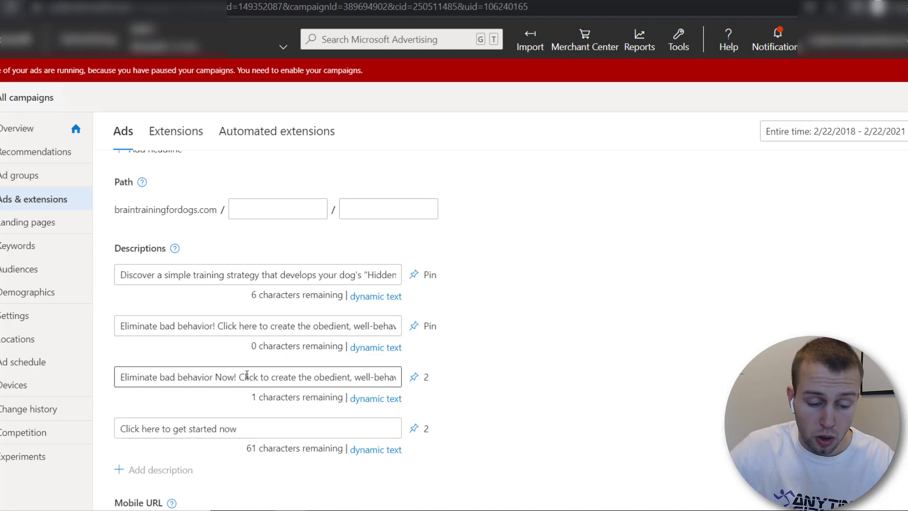
left_click(165, 377)
key("BackSpace")
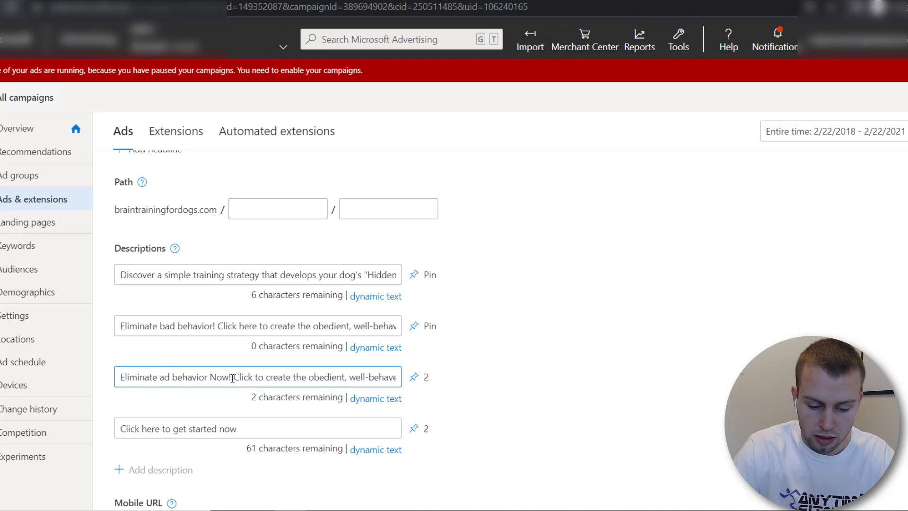
type("B")
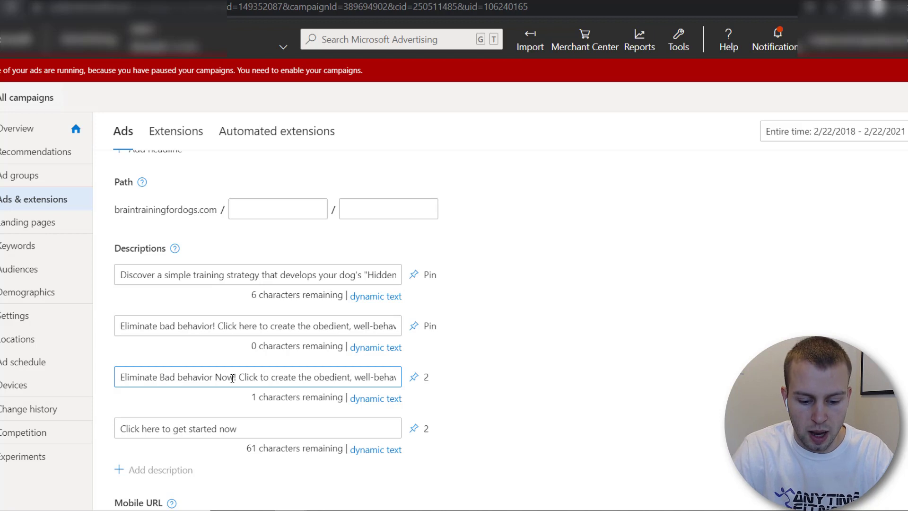
key("BackSpace")
type("B")
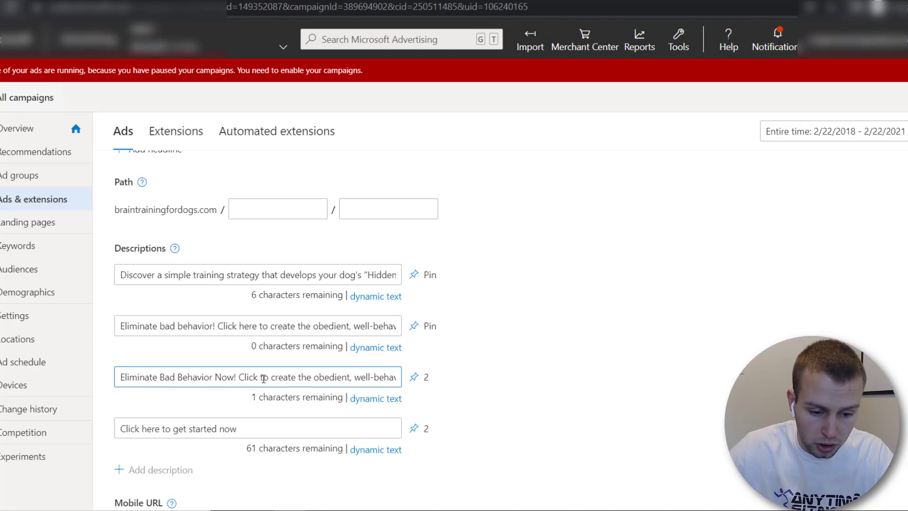
key("BackSpace")
type("C")
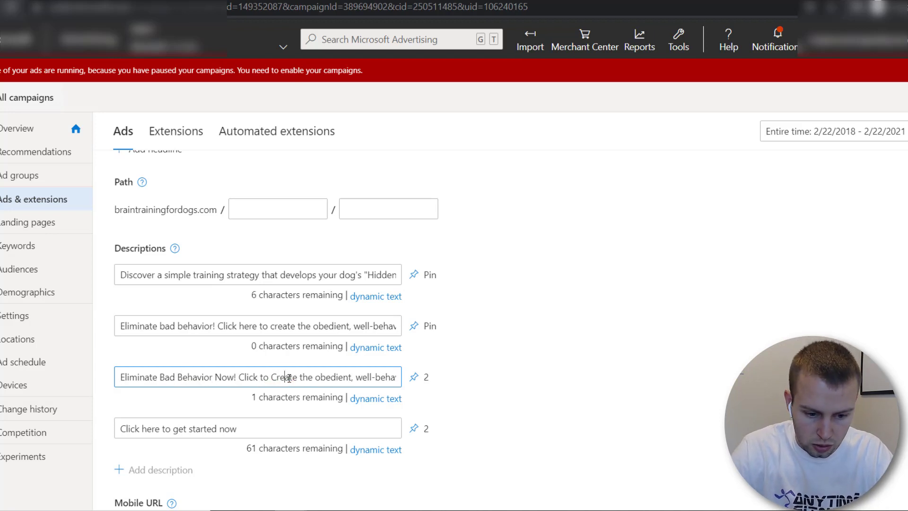
key("BackSpace")
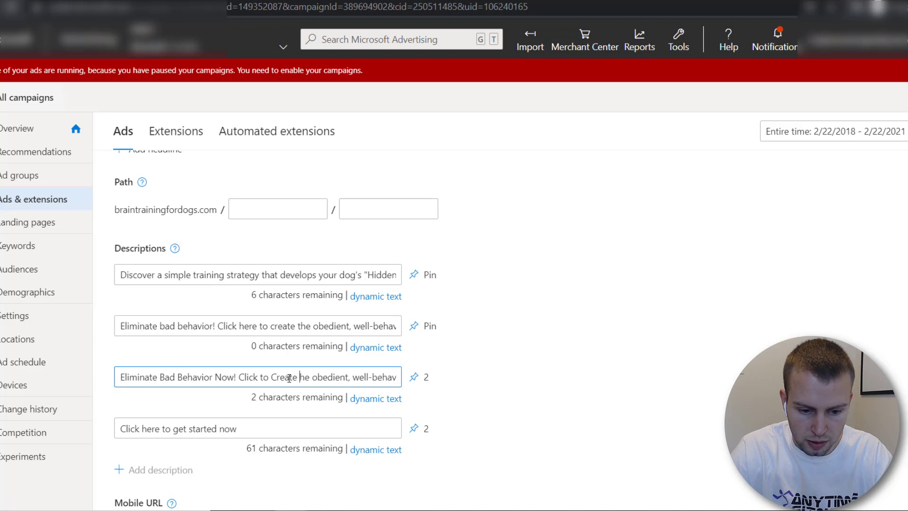
type("T")
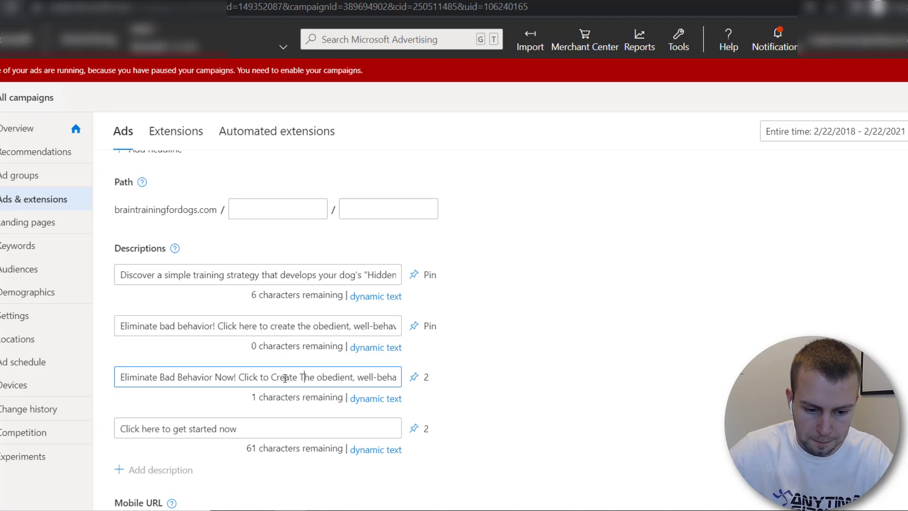
left_click(319, 379)
key("BackSpace")
type("O")
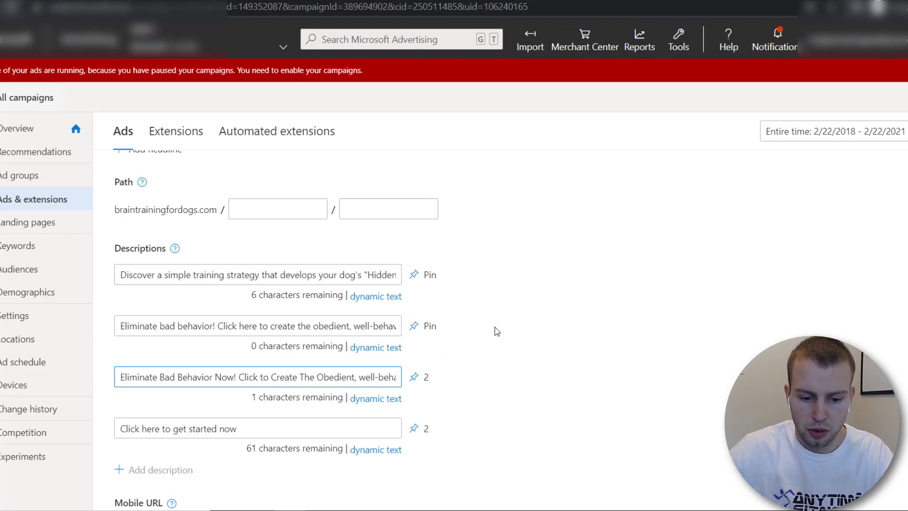
Expand Ad URL options to reveal the tracking template, final URL suffix and custom parameters.
scroll(497, 307, "down", 1)
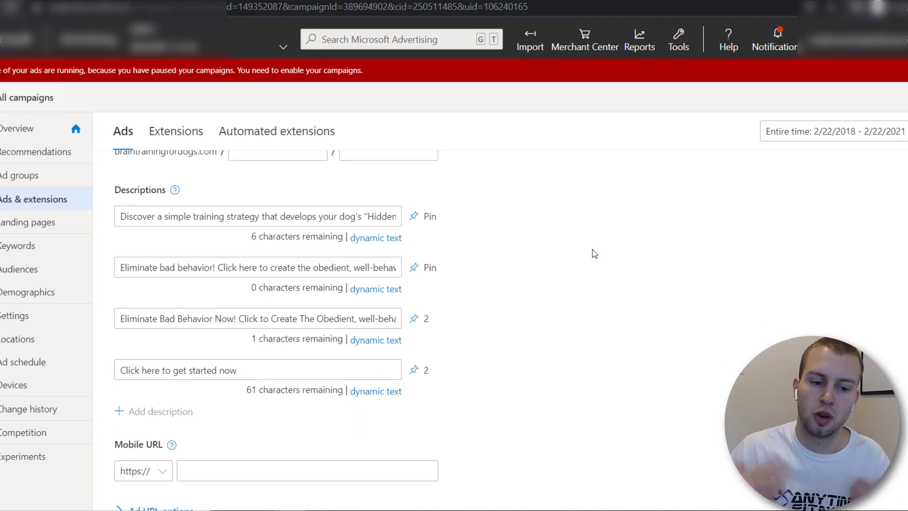
scroll(171, 279, "down", 3)
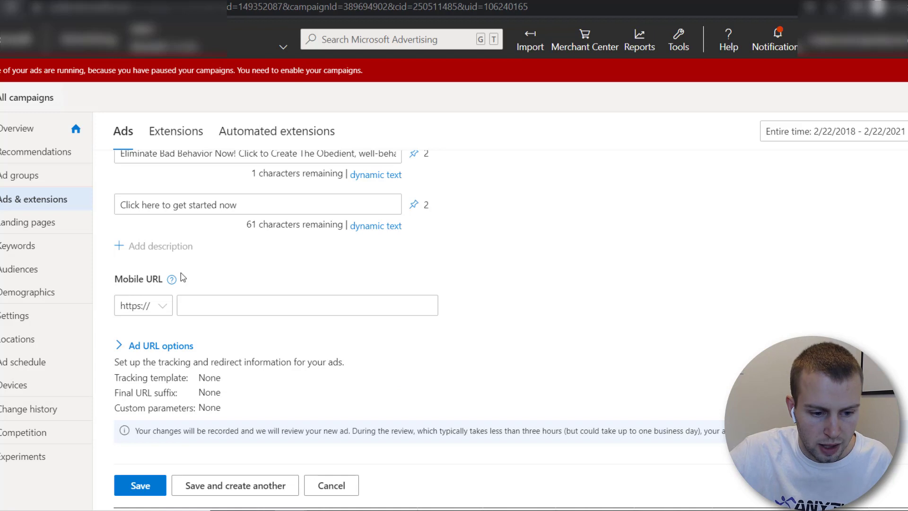
left_click(124, 345)
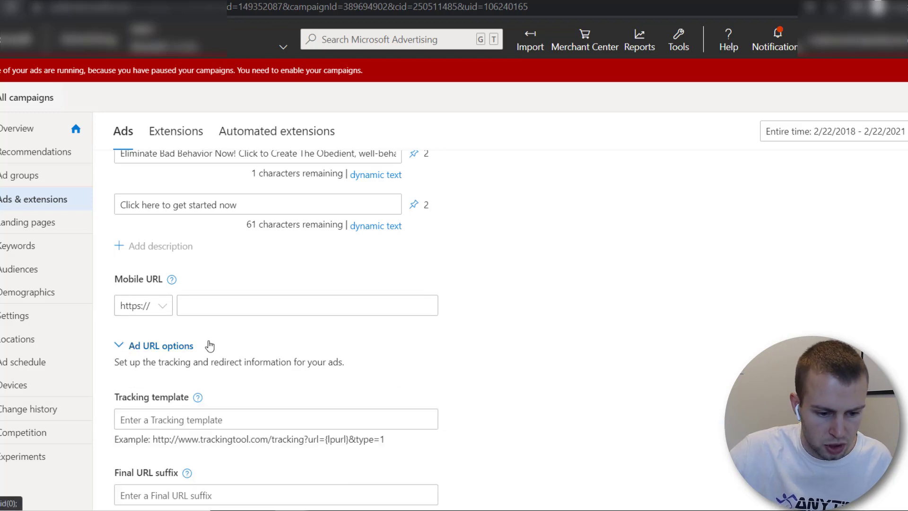
scroll(520, 326, "down", 1)
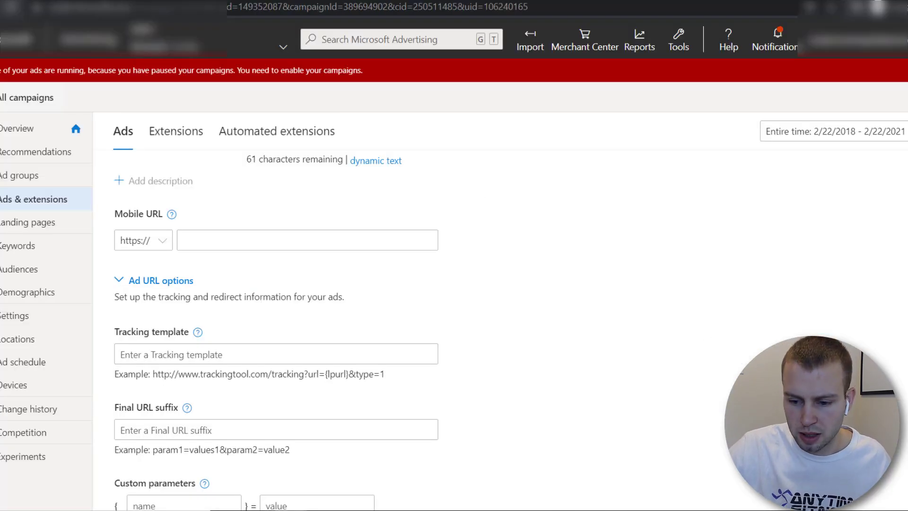
scroll(706, 333, "down", 2)
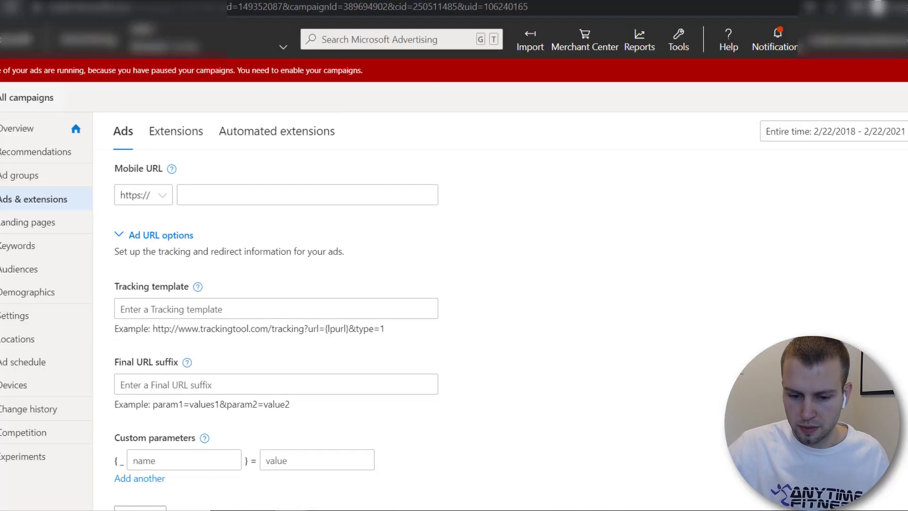
scroll(543, 446, "down", 1)
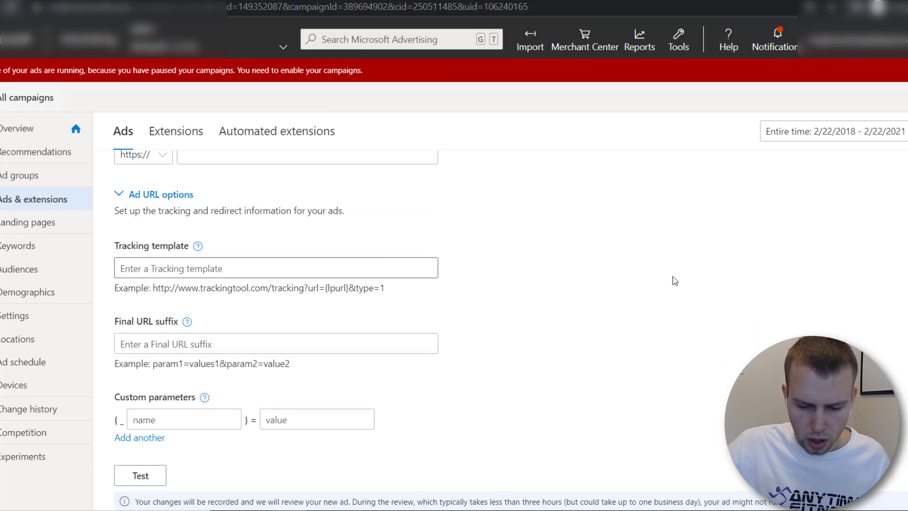
scroll(674, 280, "down", 3)
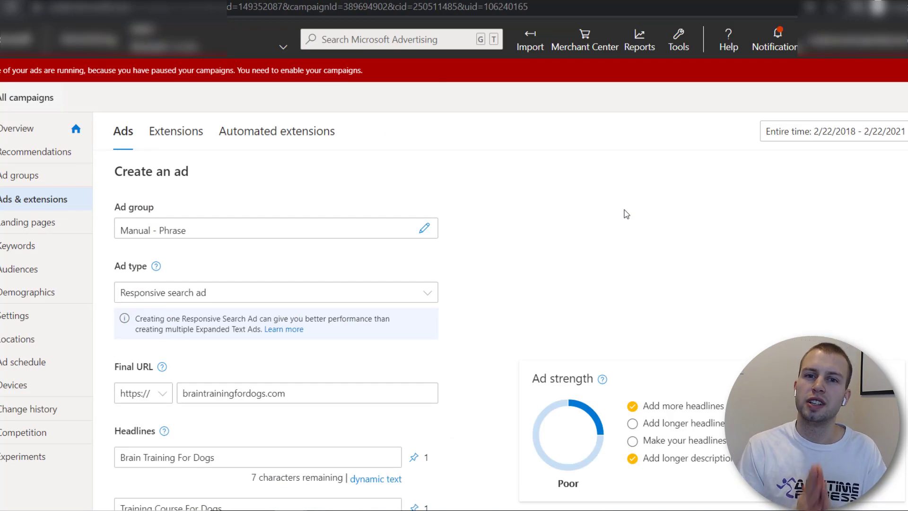